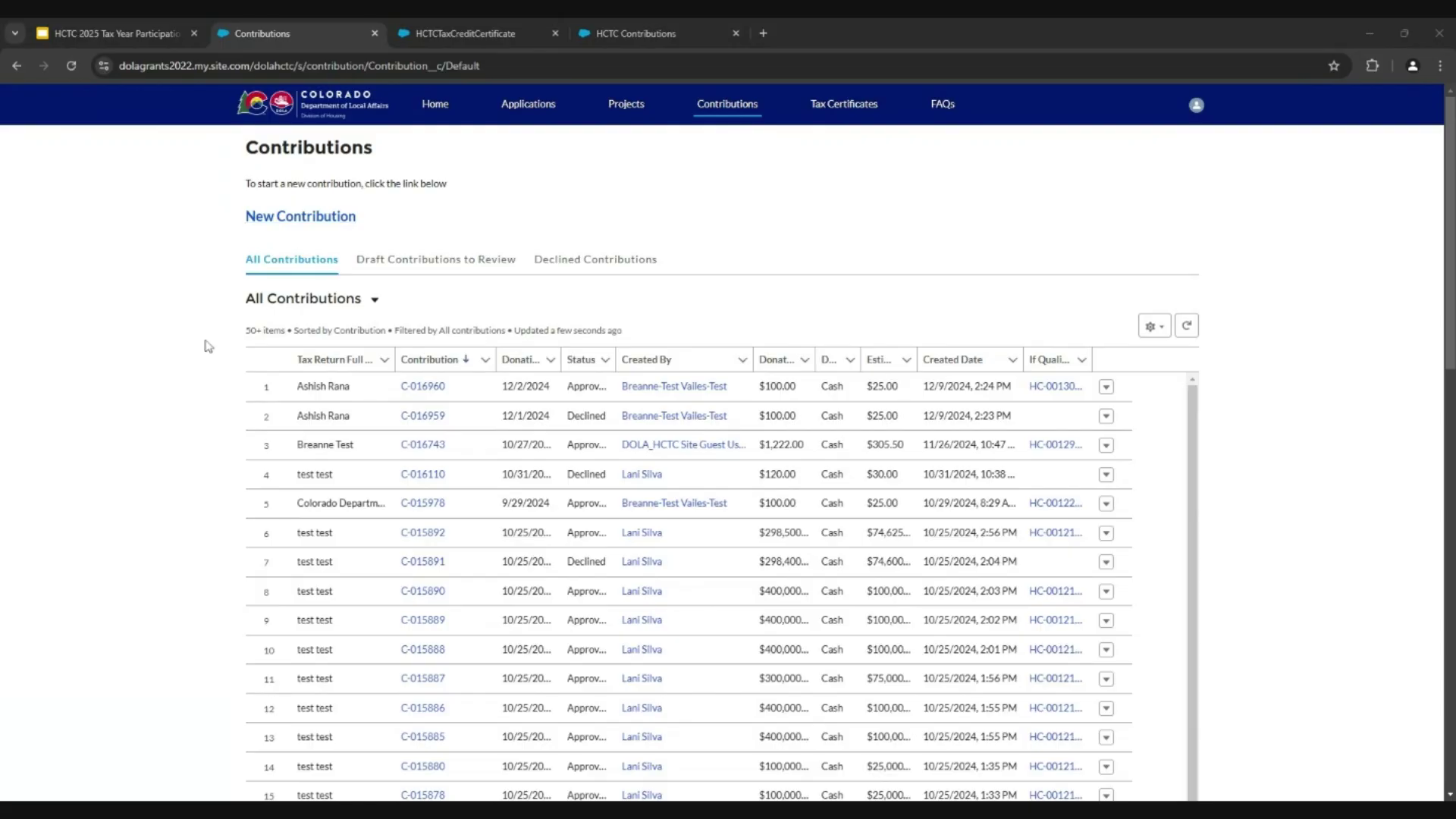
# - Start a new contribution from the Contributions page and proceed with the "Add new contribution" action
pyautogui.scroll(-1, 201, 341)
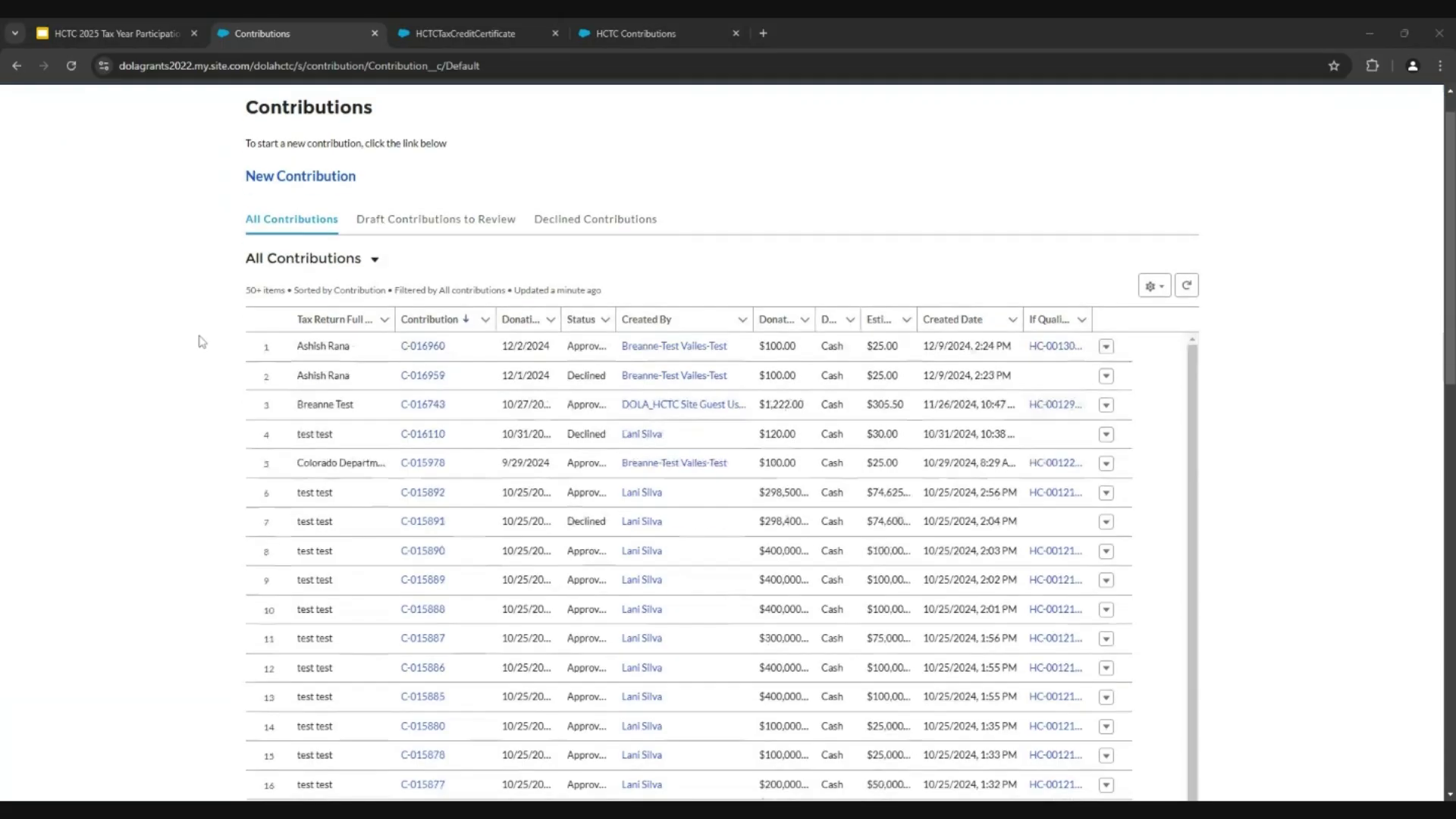
pyautogui.scroll(-4, 201, 341)
pyautogui.scroll(2, 201, 341)
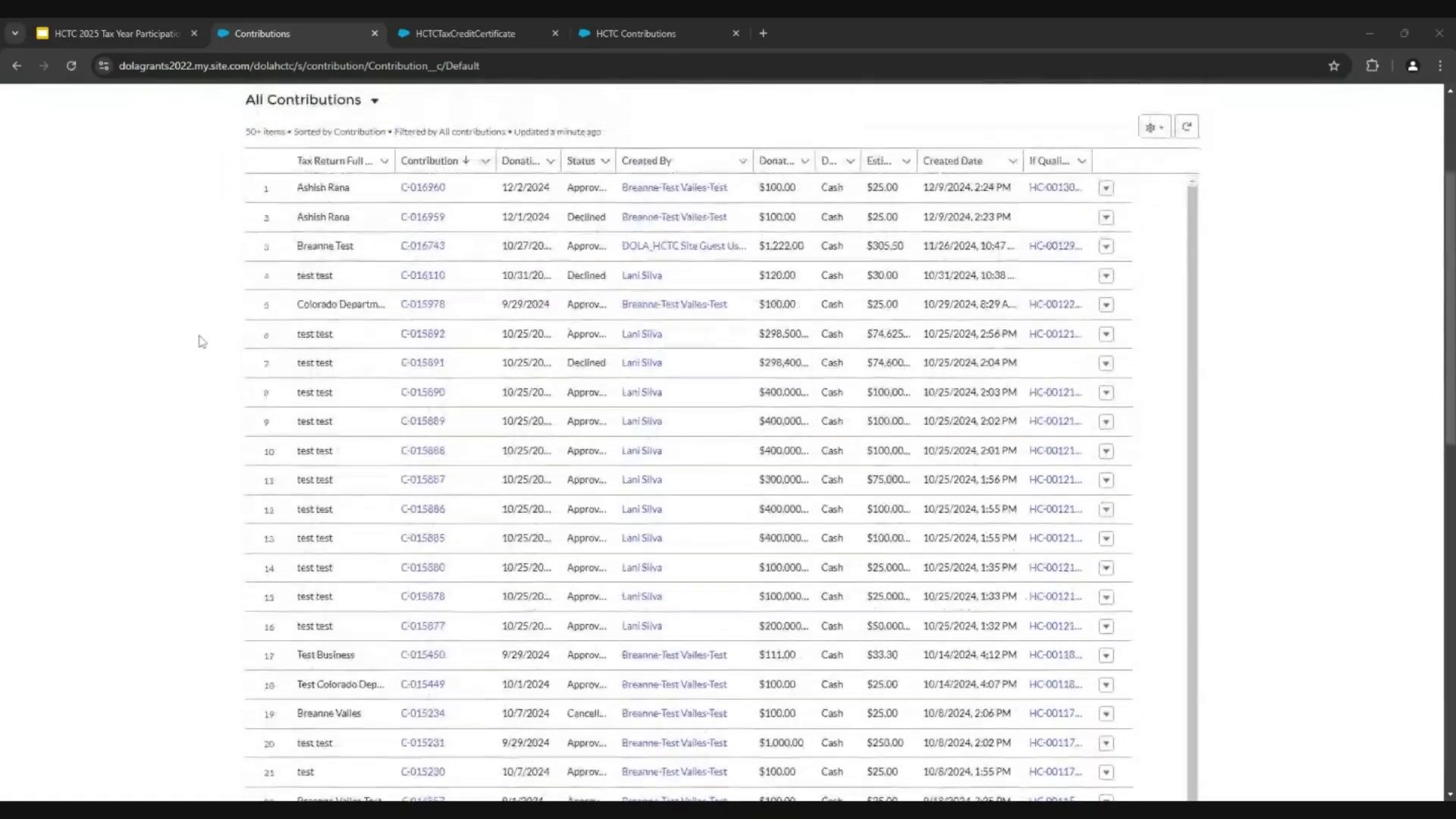
pyautogui.scroll(5, 200, 341)
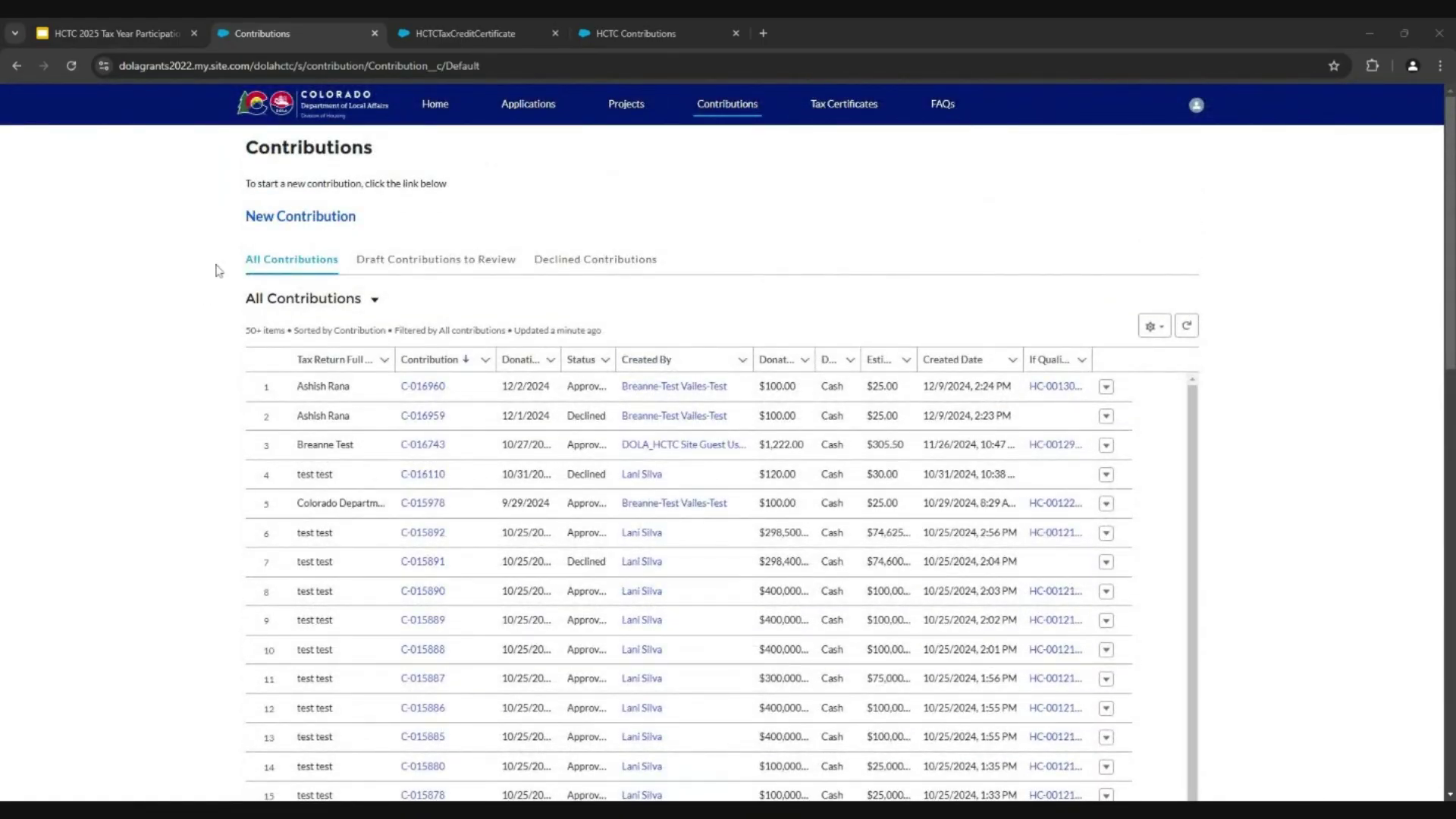
pyautogui.click(324, 227)
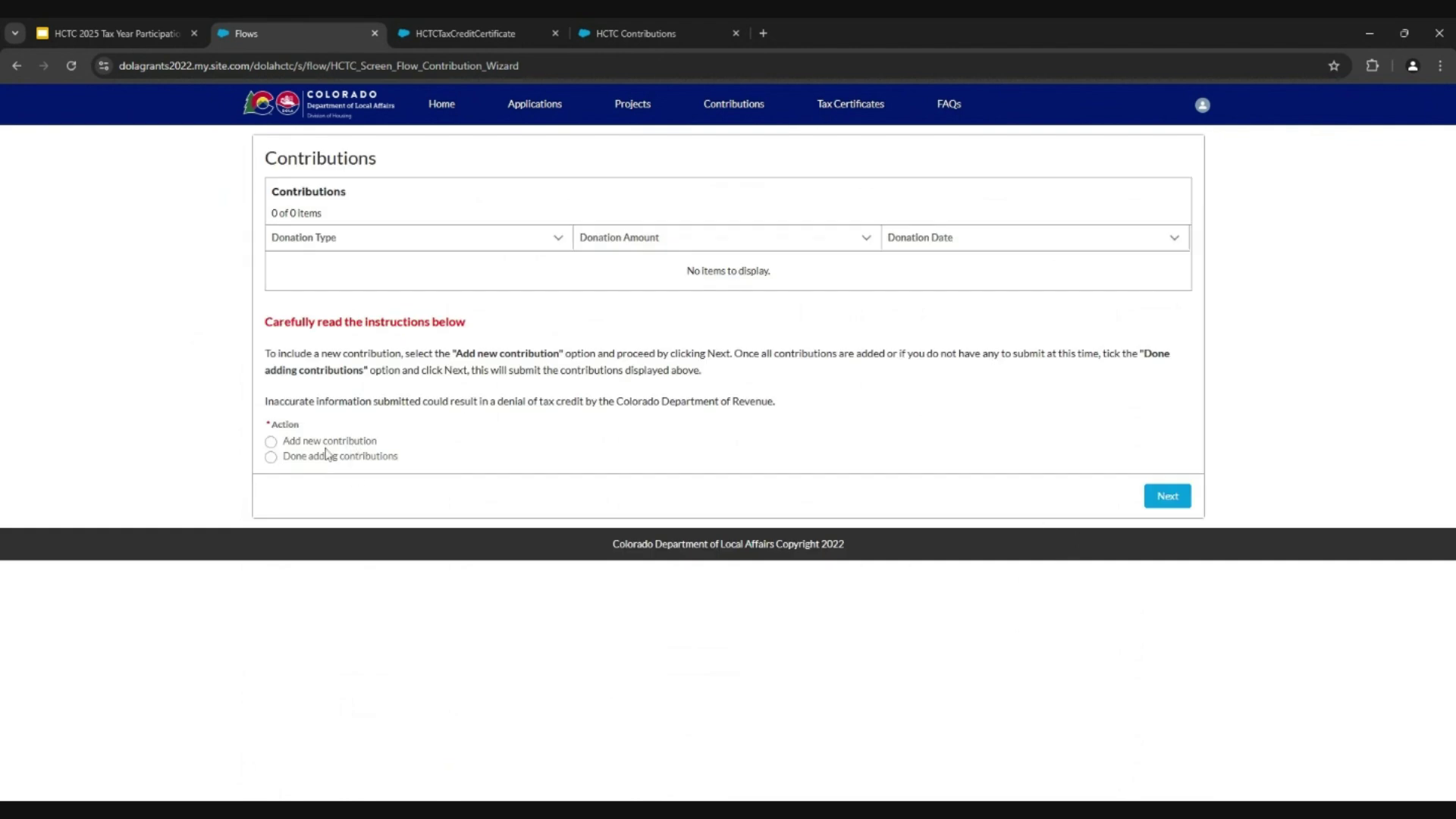
pyautogui.click(272, 443)
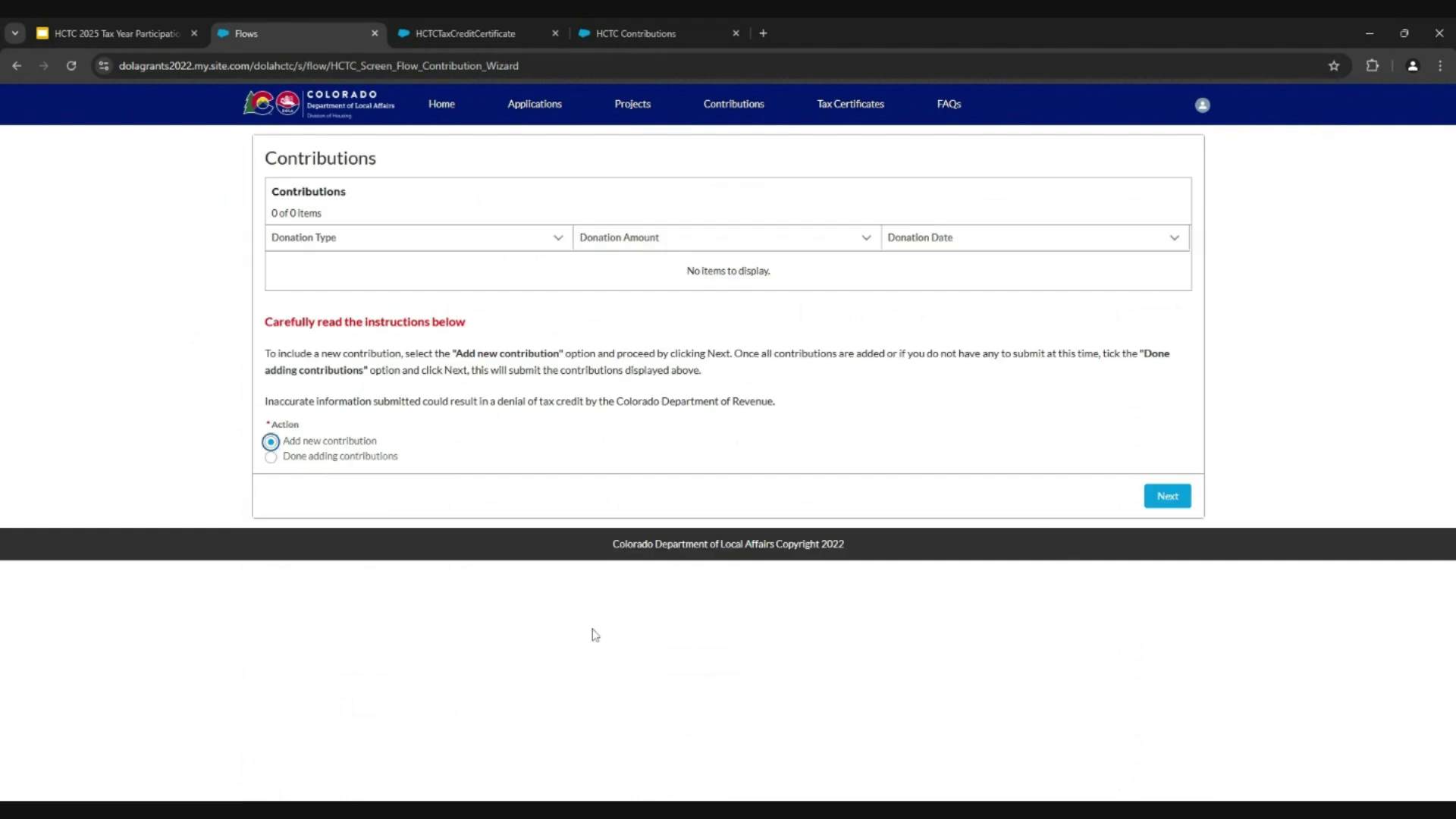
pyautogui.click(1160, 502)
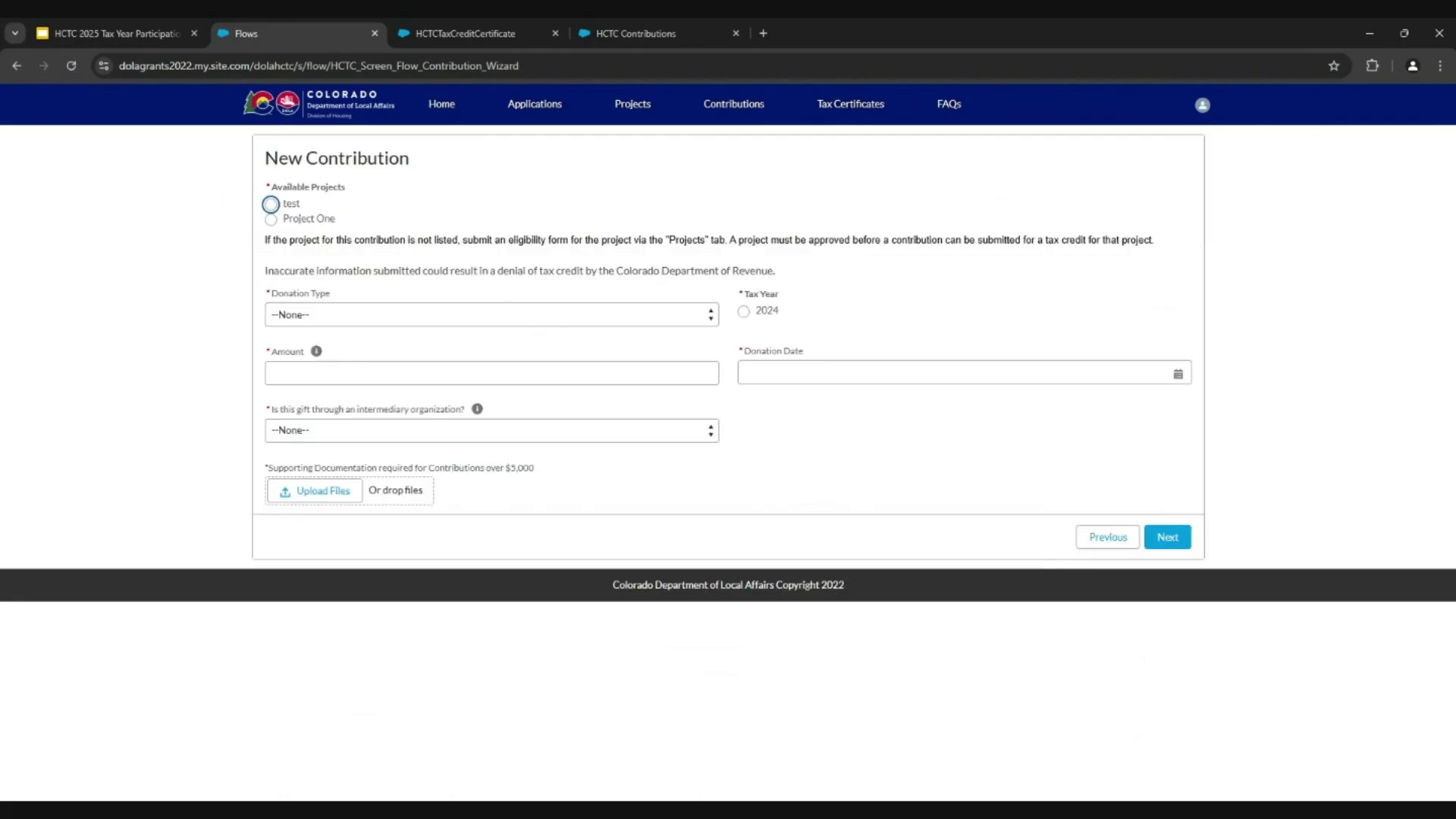
# - Assign the contribution to Project One with donation type Cash and tax year 2024
pyautogui.click(270, 219)
pyautogui.click(358, 325)
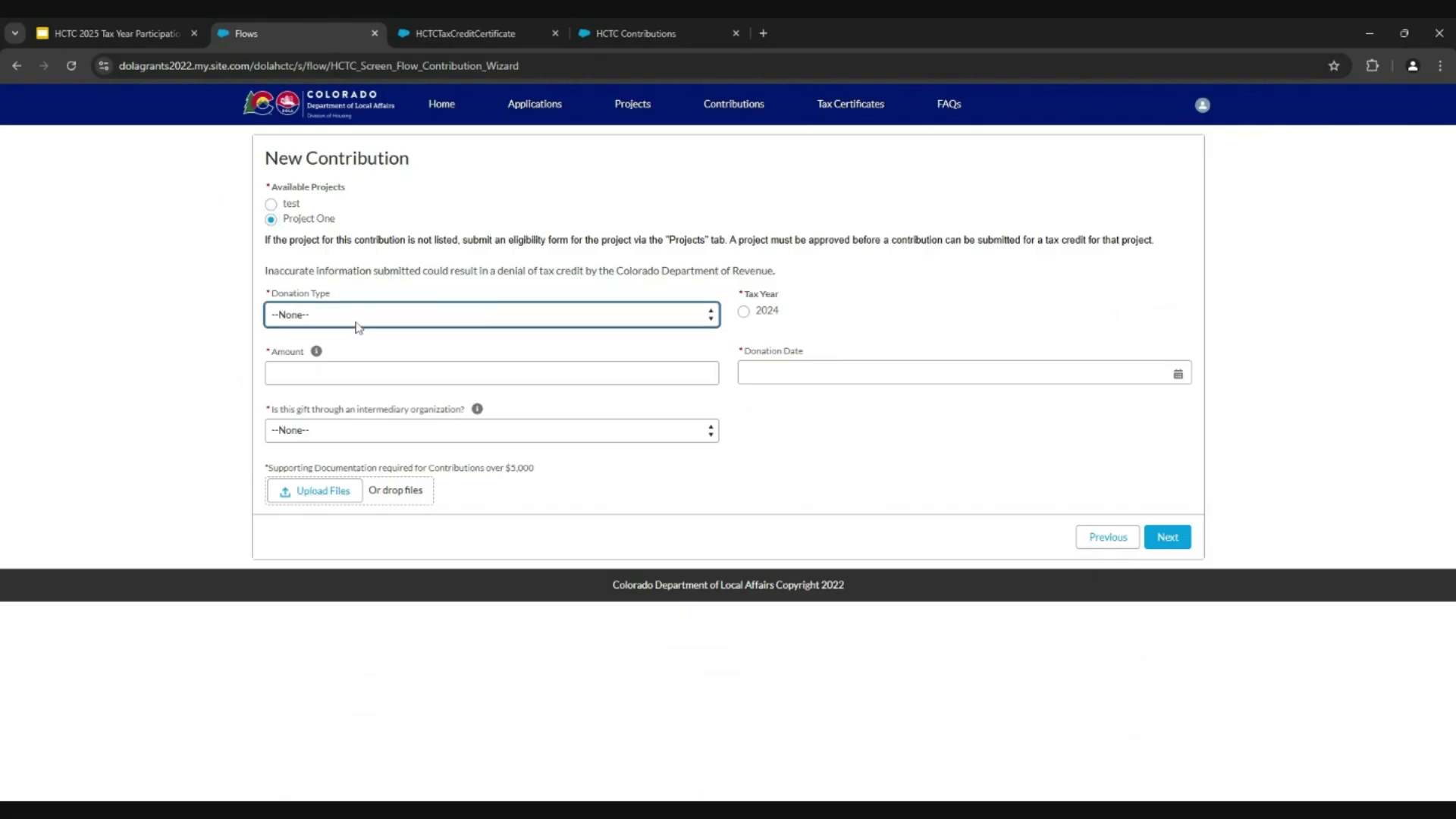
pyautogui.press('Down')
pyautogui.click(744, 313)
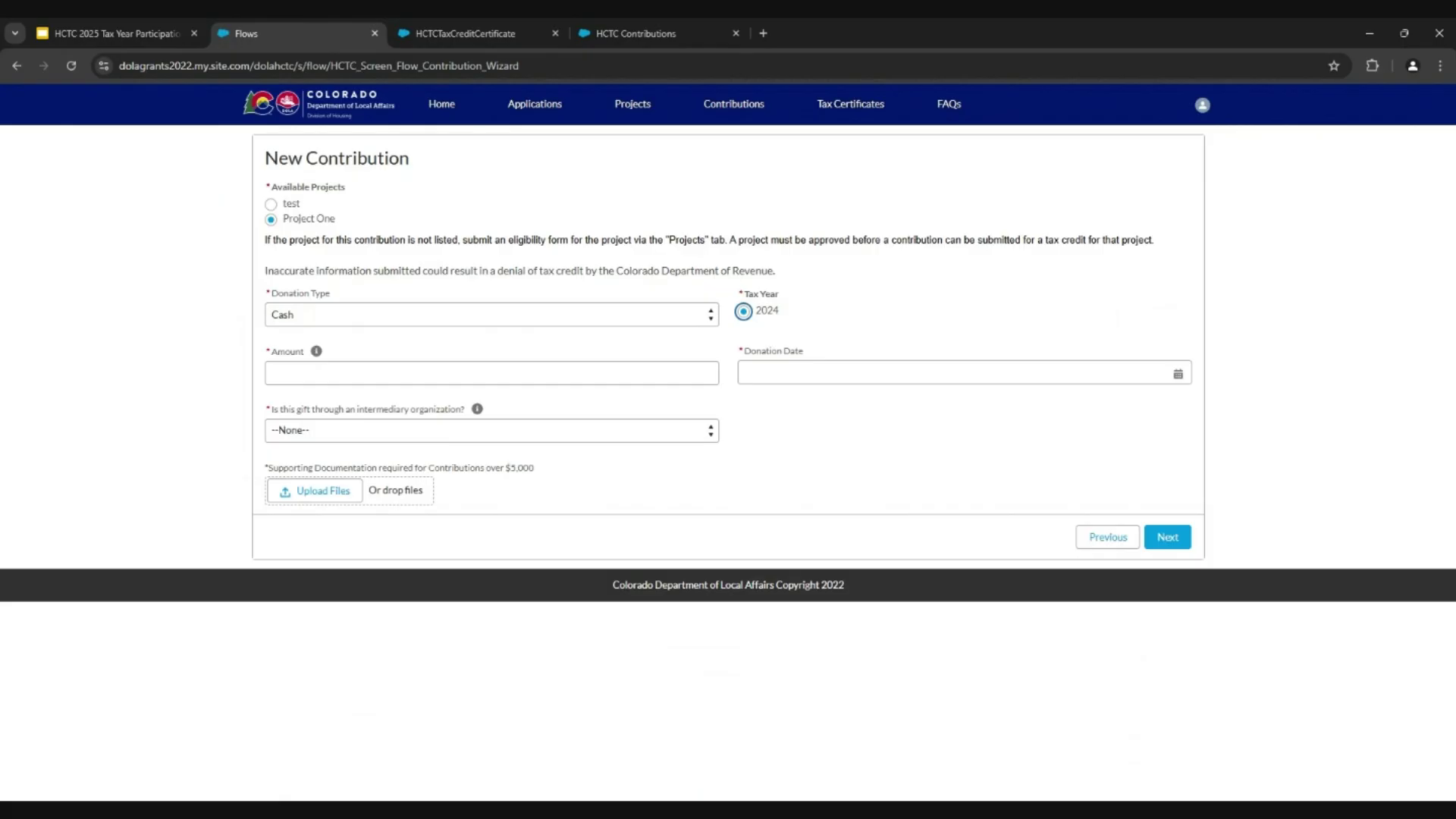
# - Set the contribution amount to 100 and the donation date to Dec 2, 2024
pyautogui.click(275, 373)
pyautogui.write('100')
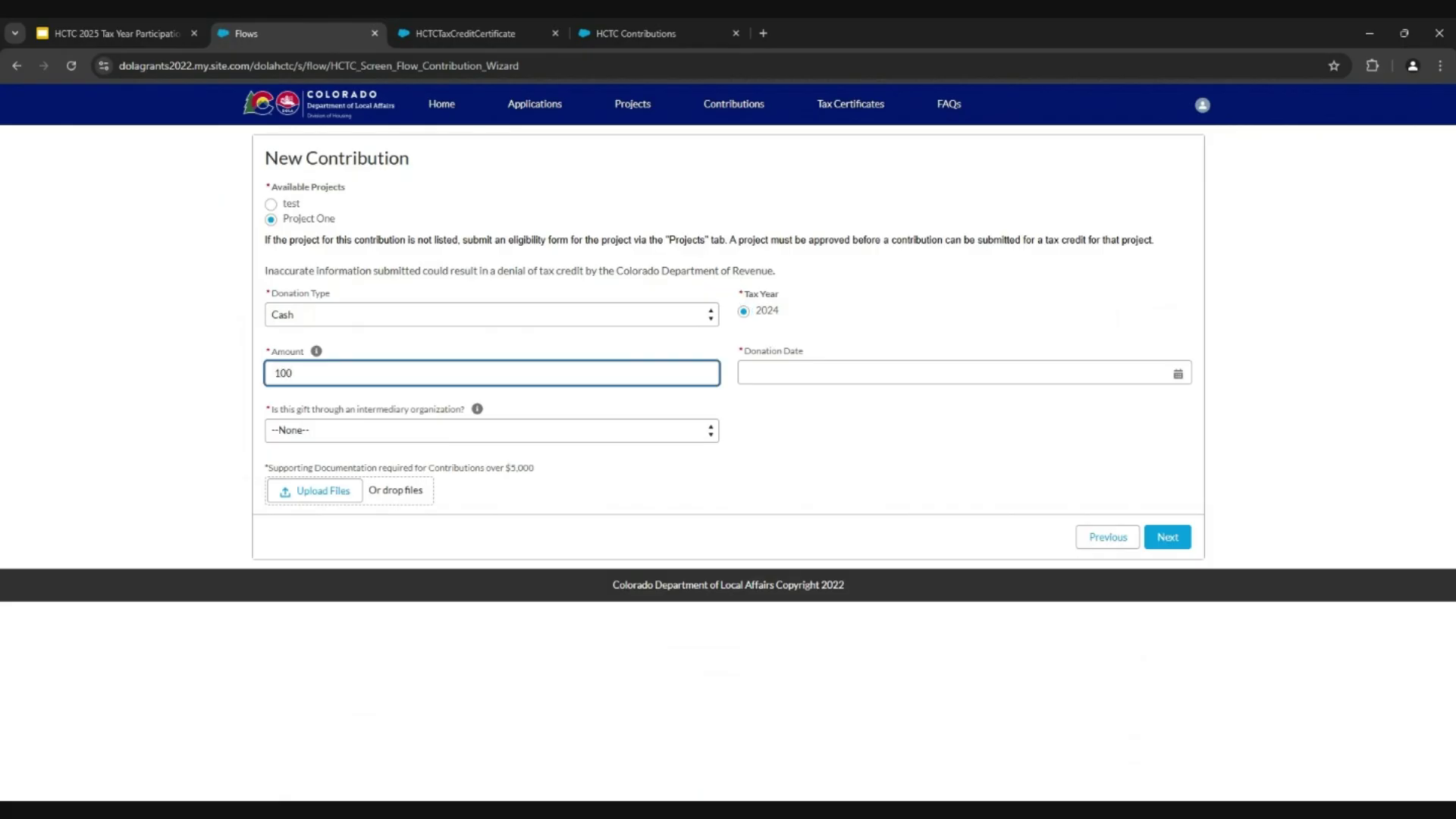
pyautogui.click(219, 366)
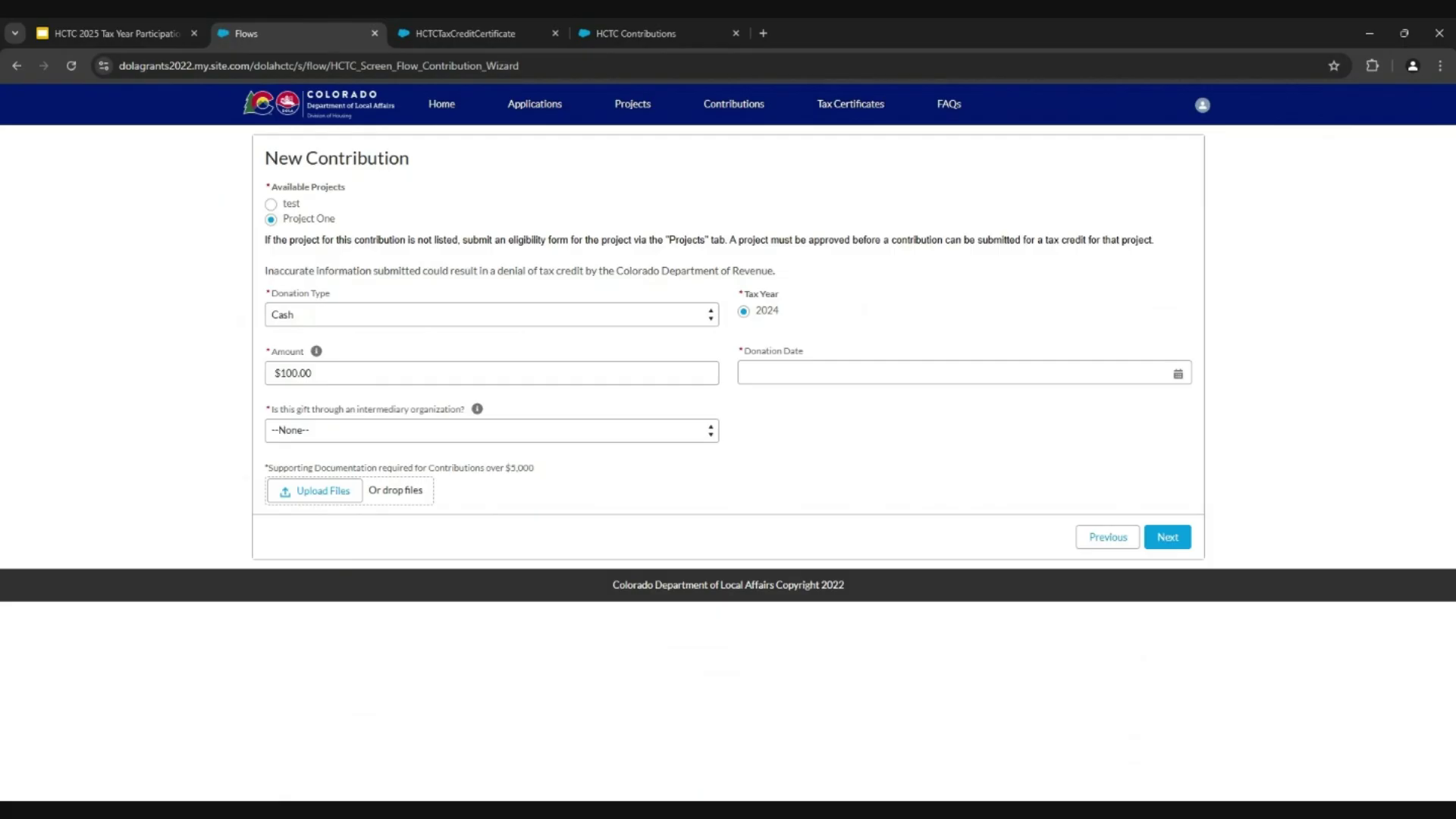
pyautogui.click(288, 373)
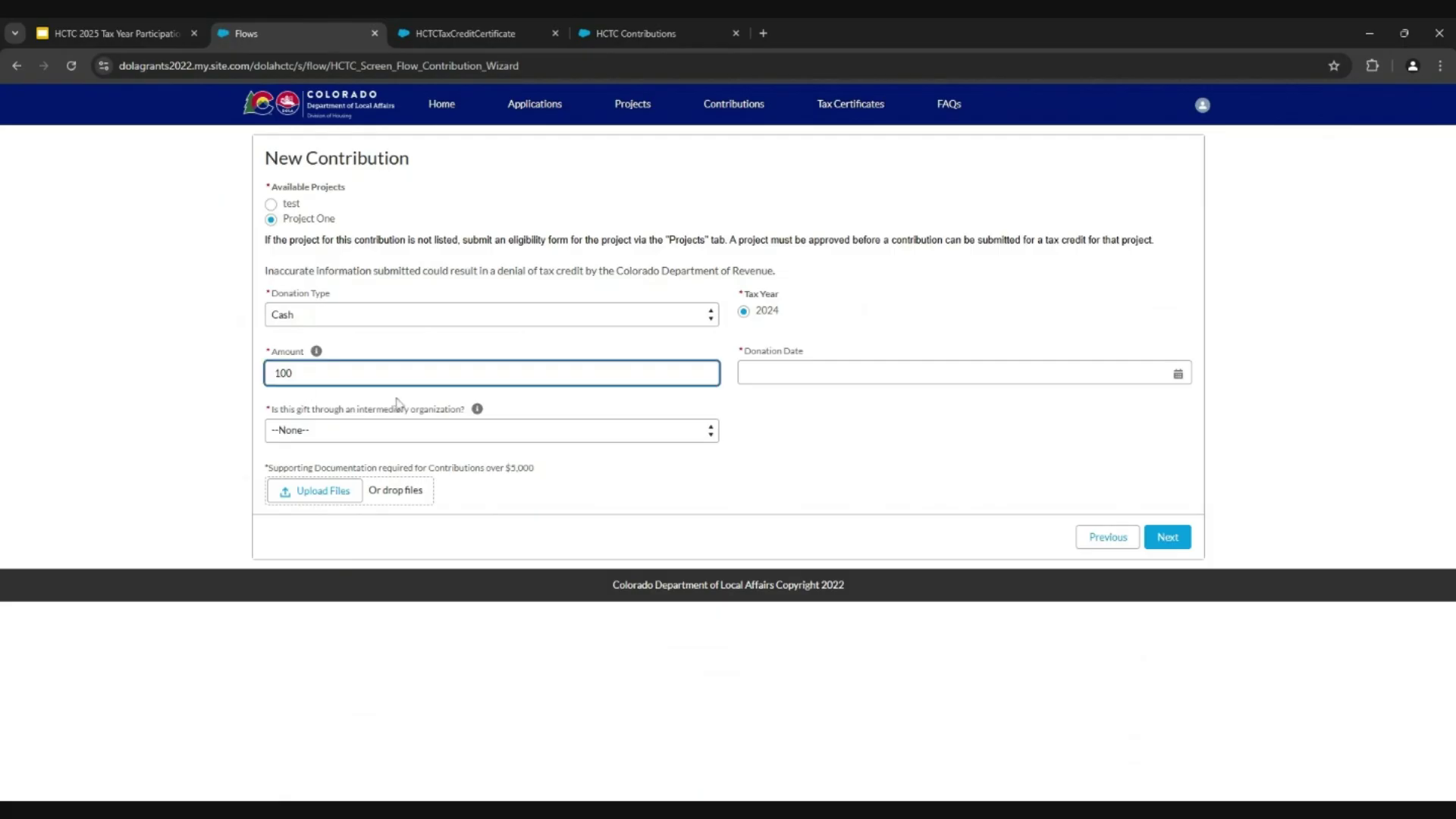
pyautogui.click(747, 373)
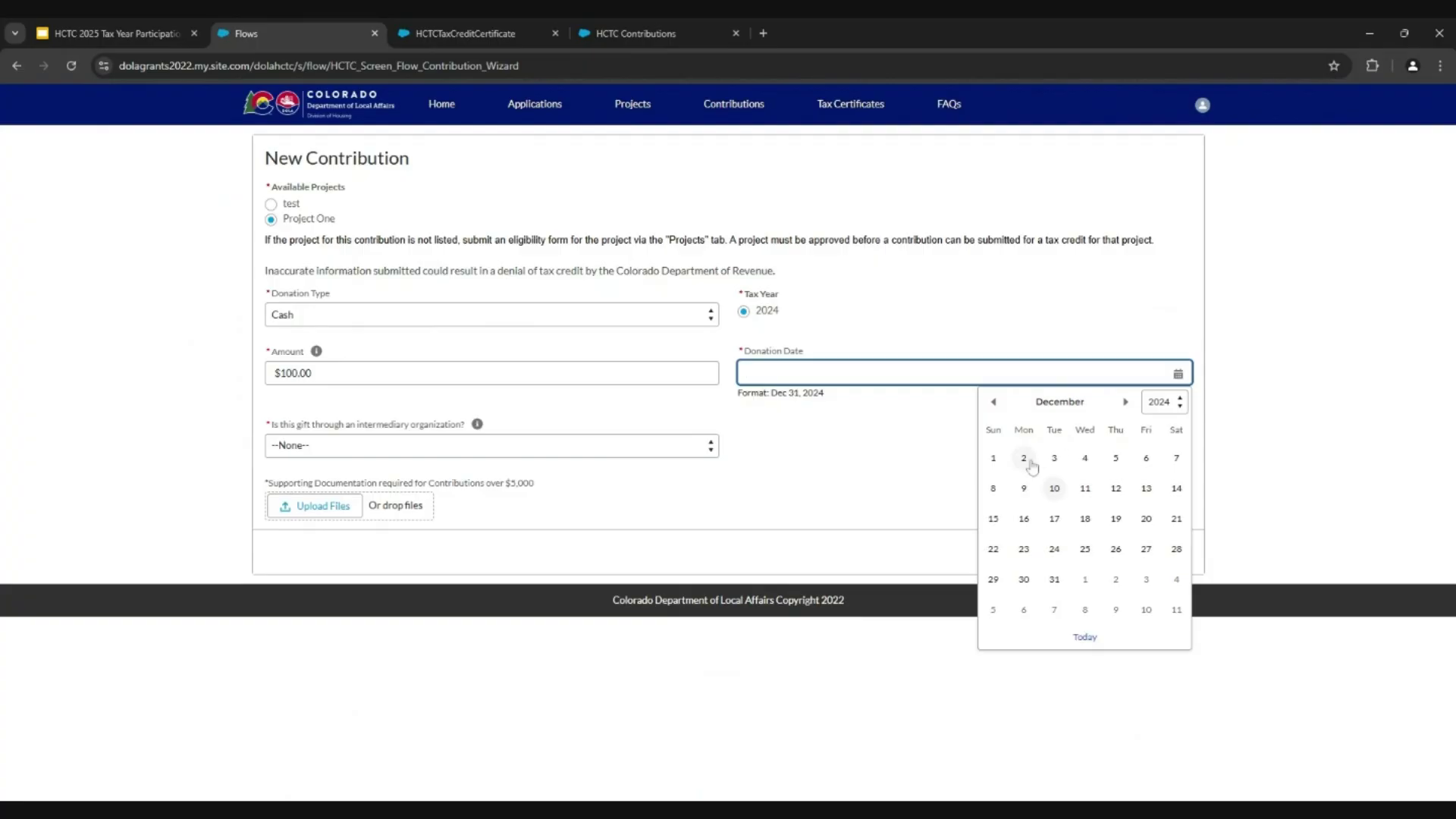
pyautogui.click(1025, 460)
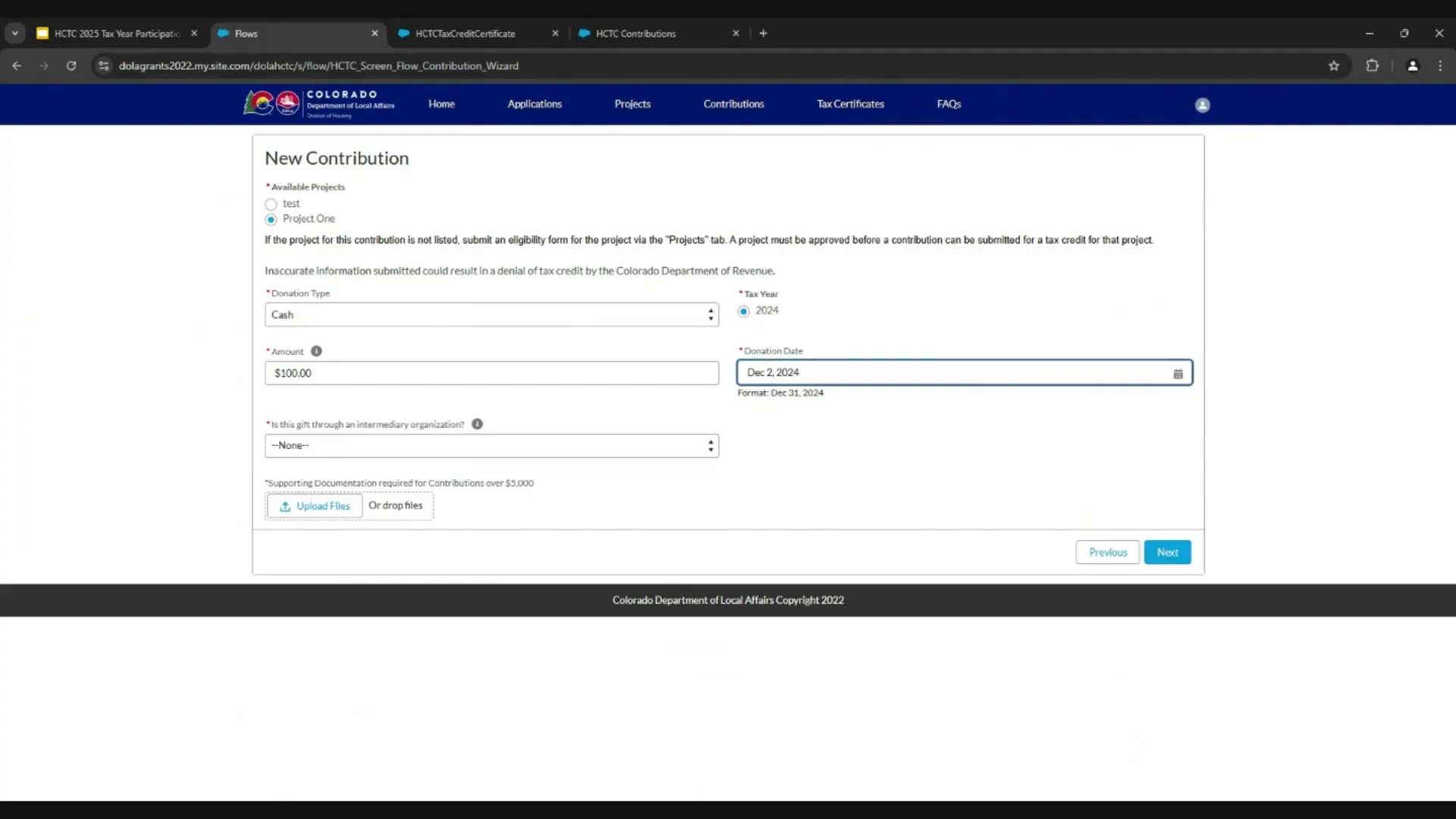
# - Indicate that the gift is through an intermediary organization and continue to the donor search
pyautogui.click(651, 449)
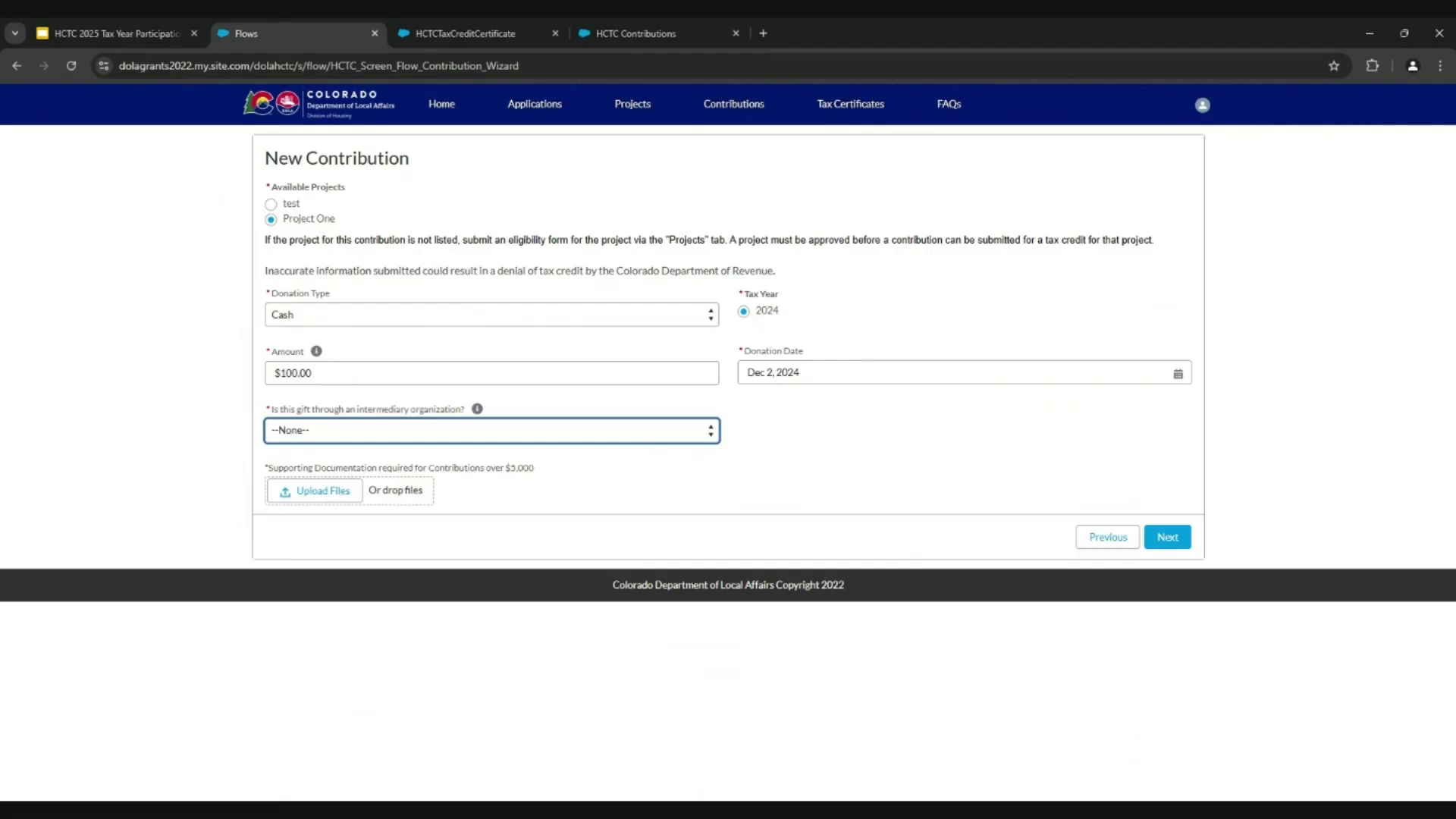
pyautogui.press('n')
pyautogui.press('Up')
pyautogui.click(1177, 541)
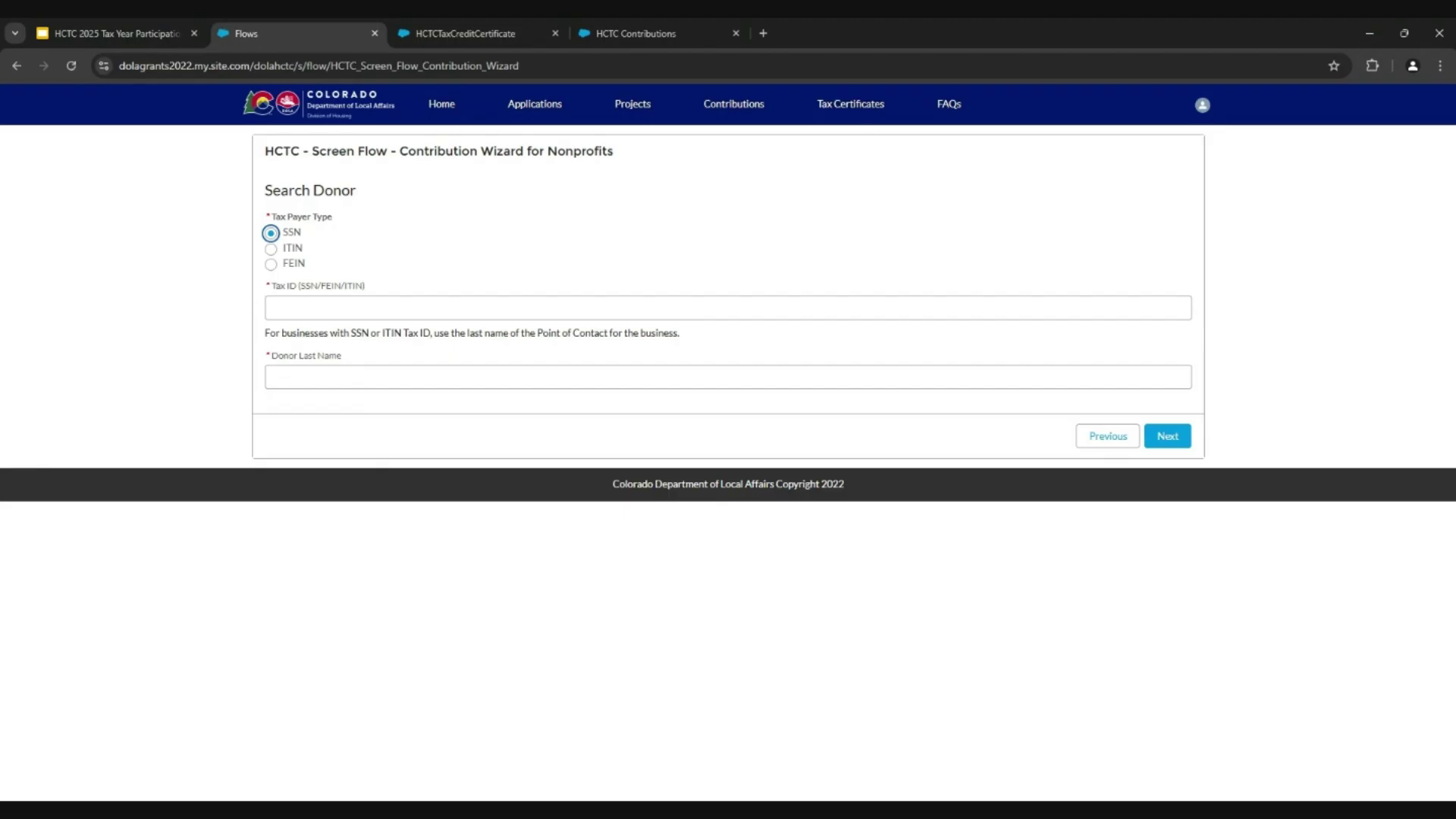
# - Search for the donor by SSN digits and last name, select the first matching donor, and continue
pyautogui.click(274, 307)
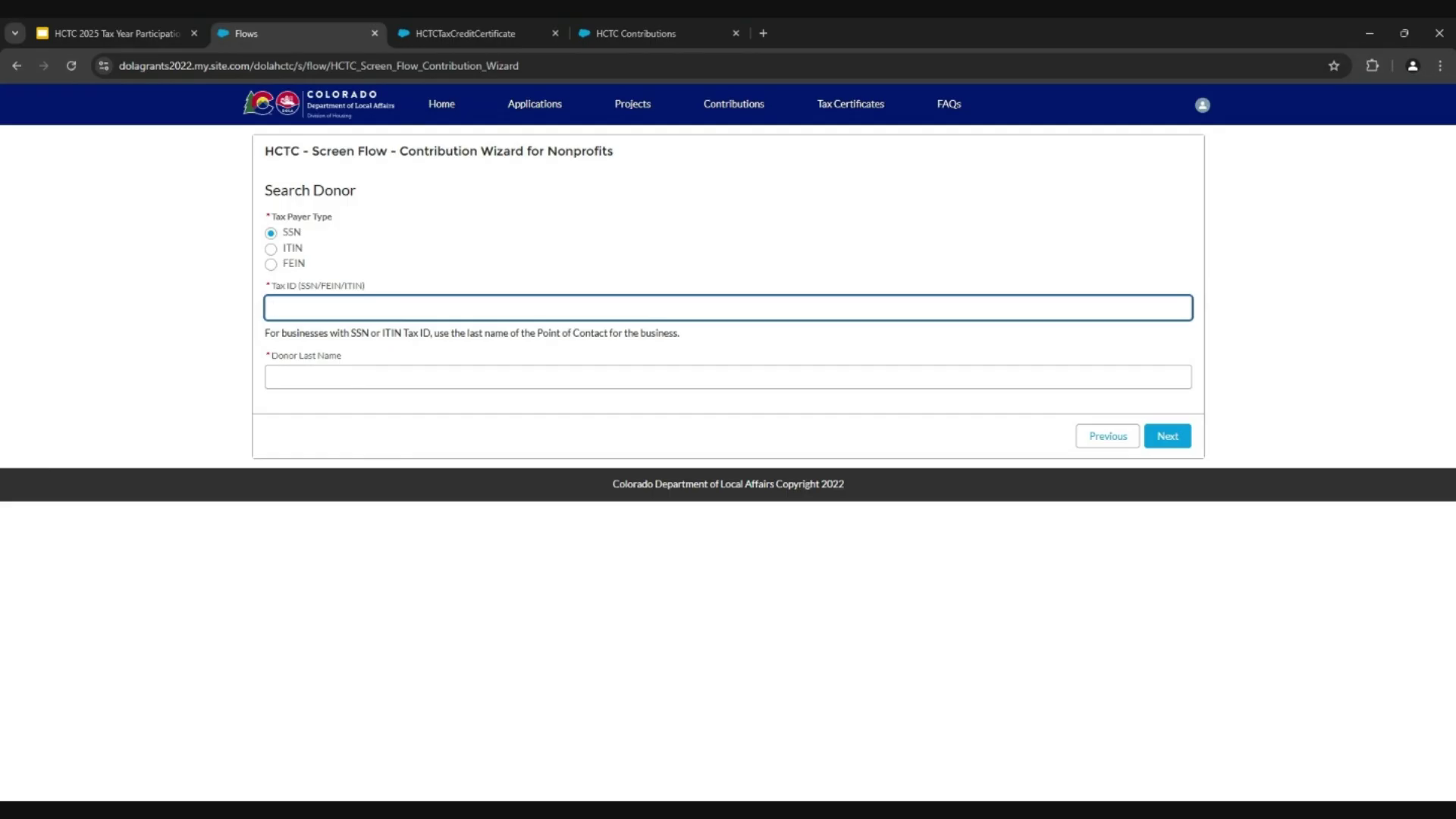
pyautogui.write('0000')
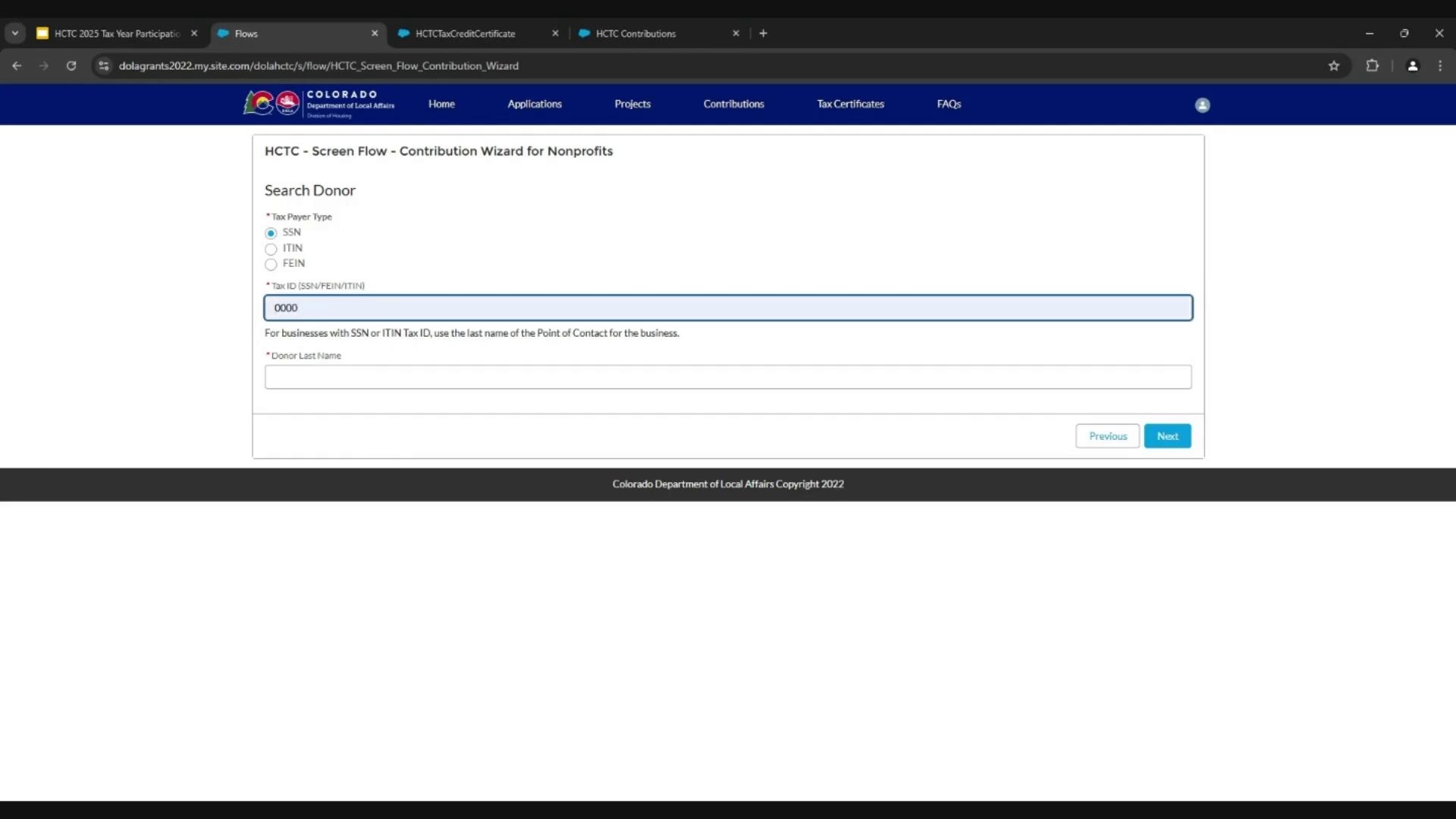
pyautogui.click(274, 377)
pyautogui.write('Test')
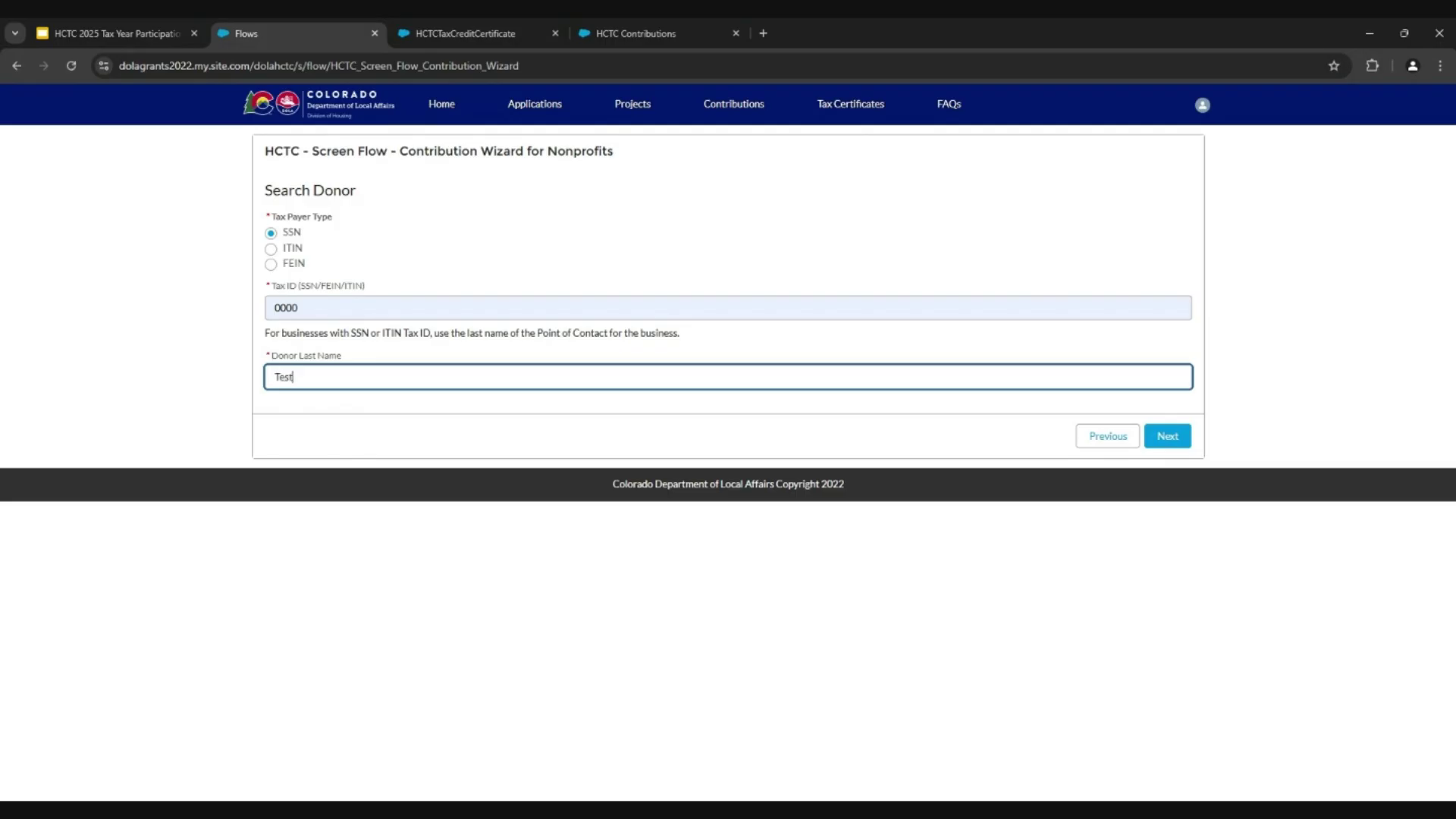
pyautogui.click(1171, 441)
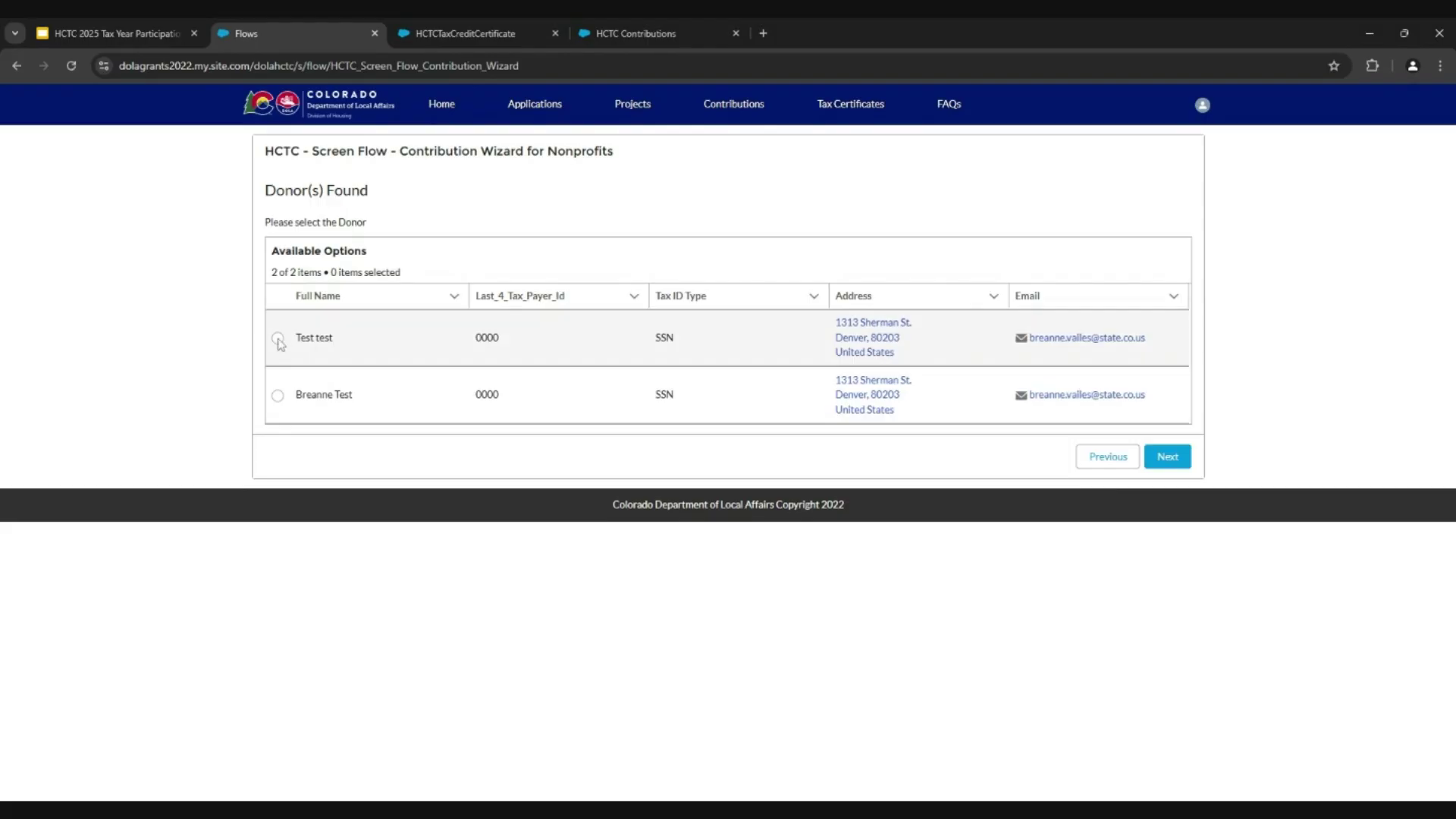
pyautogui.click(279, 341)
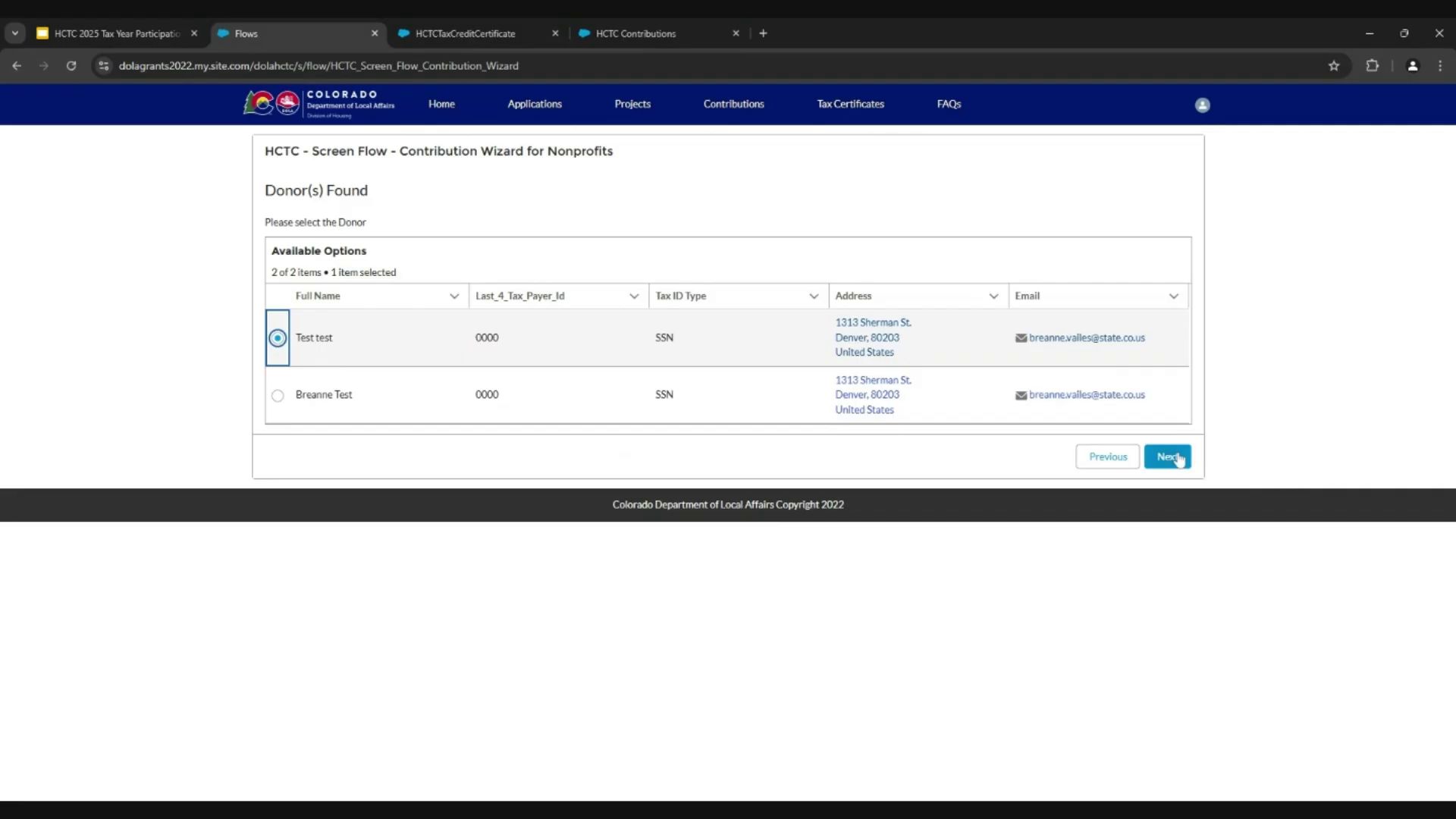
pyautogui.click(1179, 459)
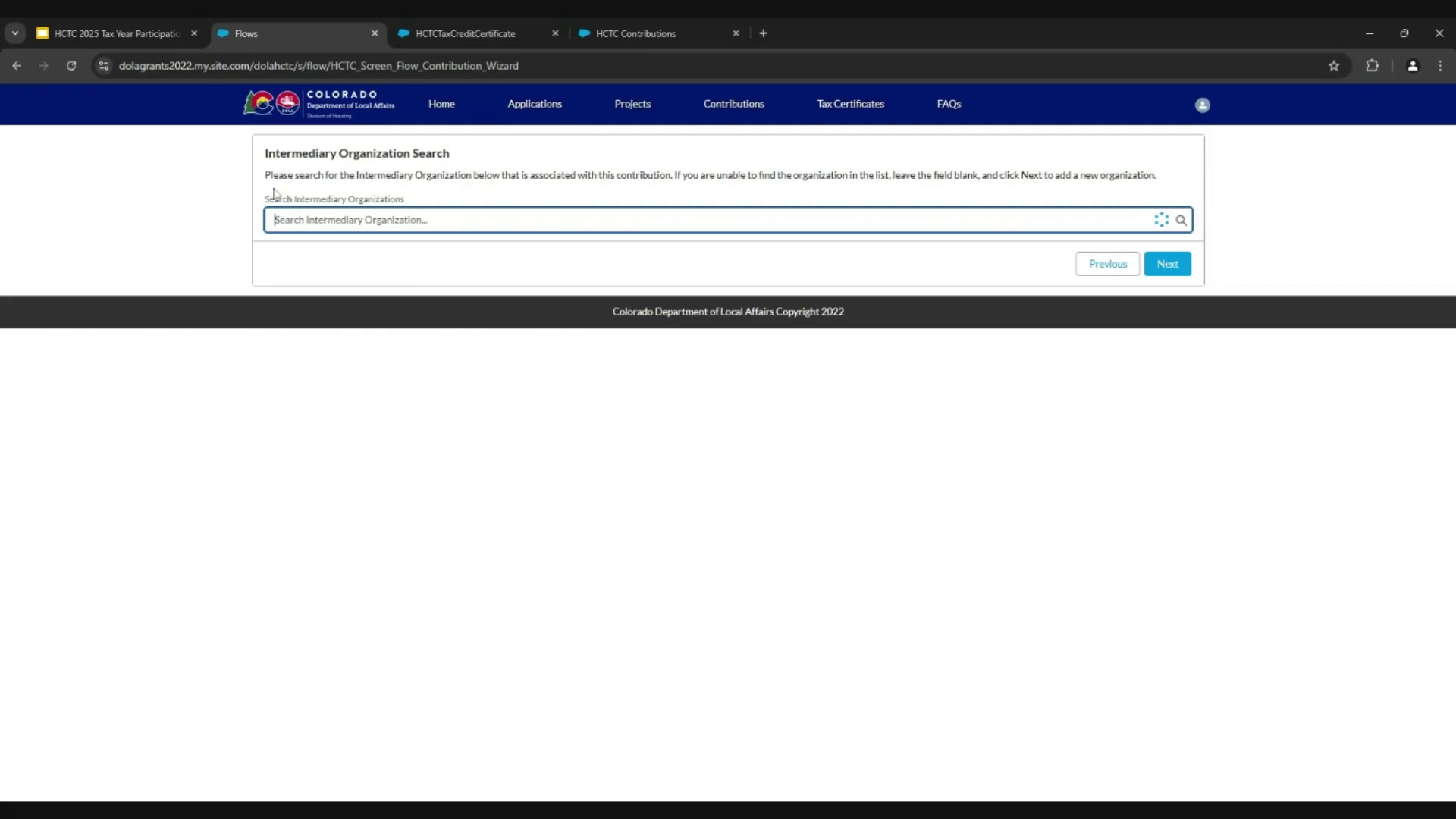
# - Search the intermediary organizations for "Colorado" and clear the search again
pyautogui.click(500, 220)
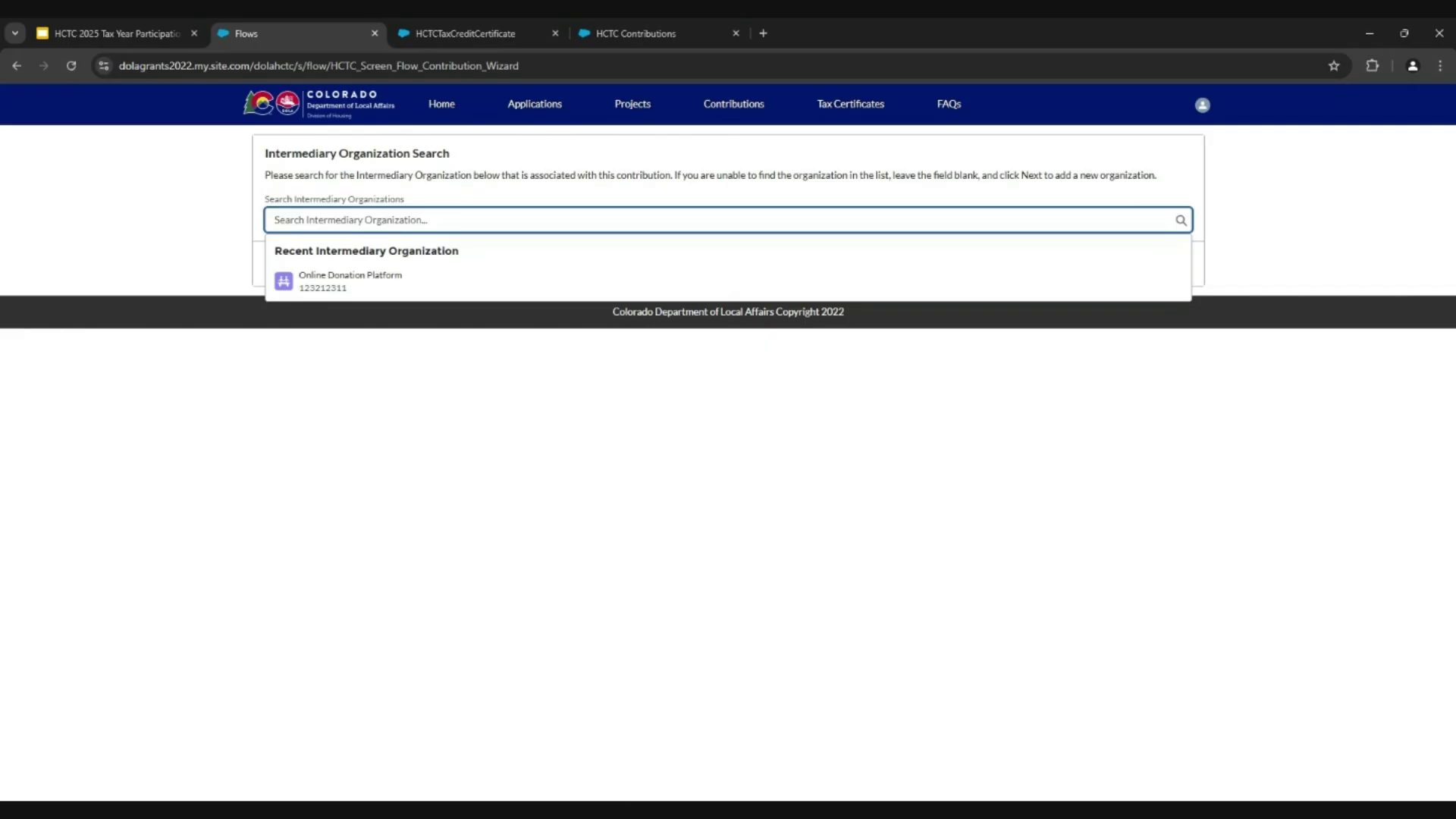
pyautogui.write('Colorado')
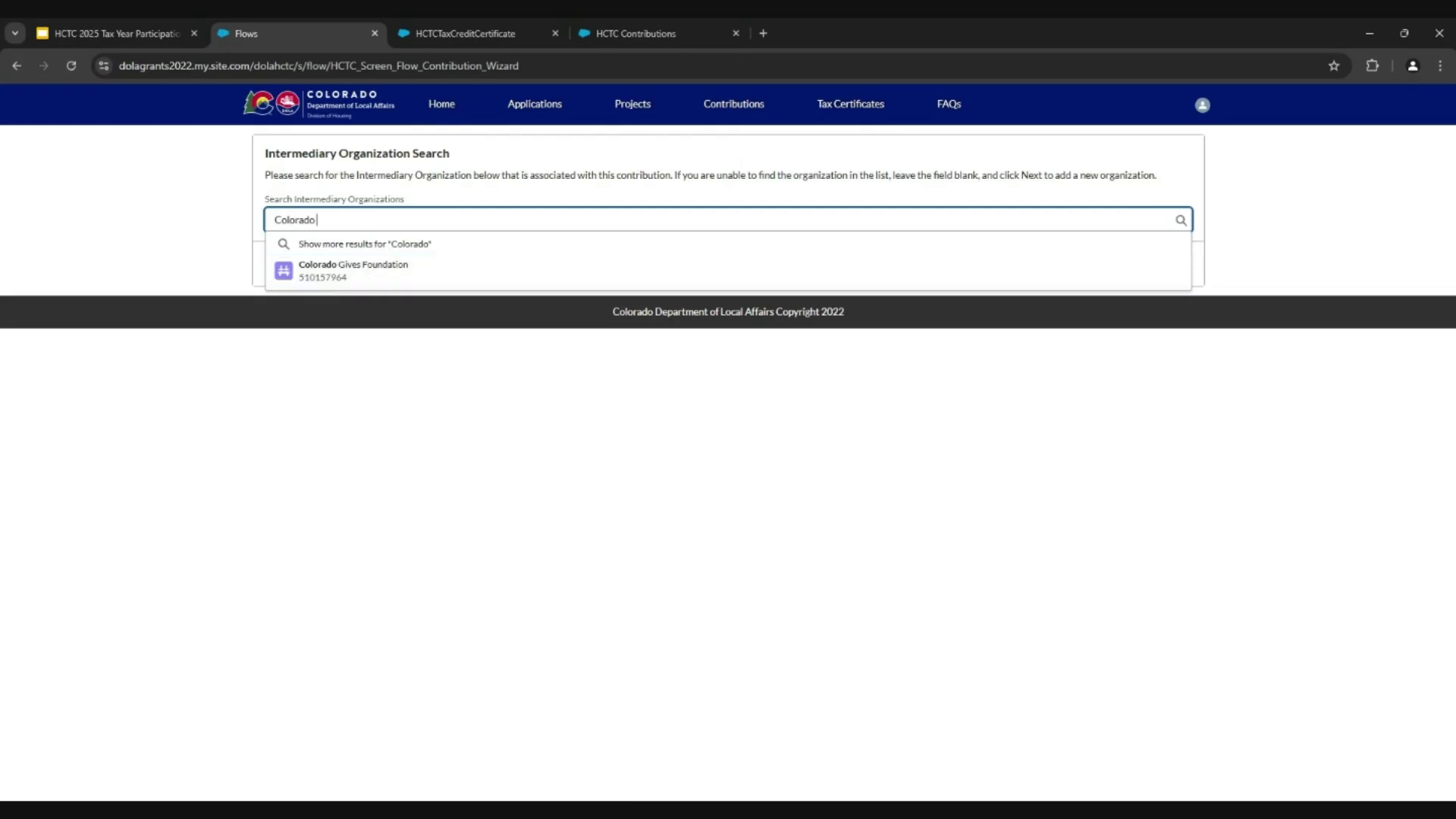
pyautogui.moveTo(315, 220); pyautogui.dragTo(241, 227)
pyautogui.press('BackSpace')
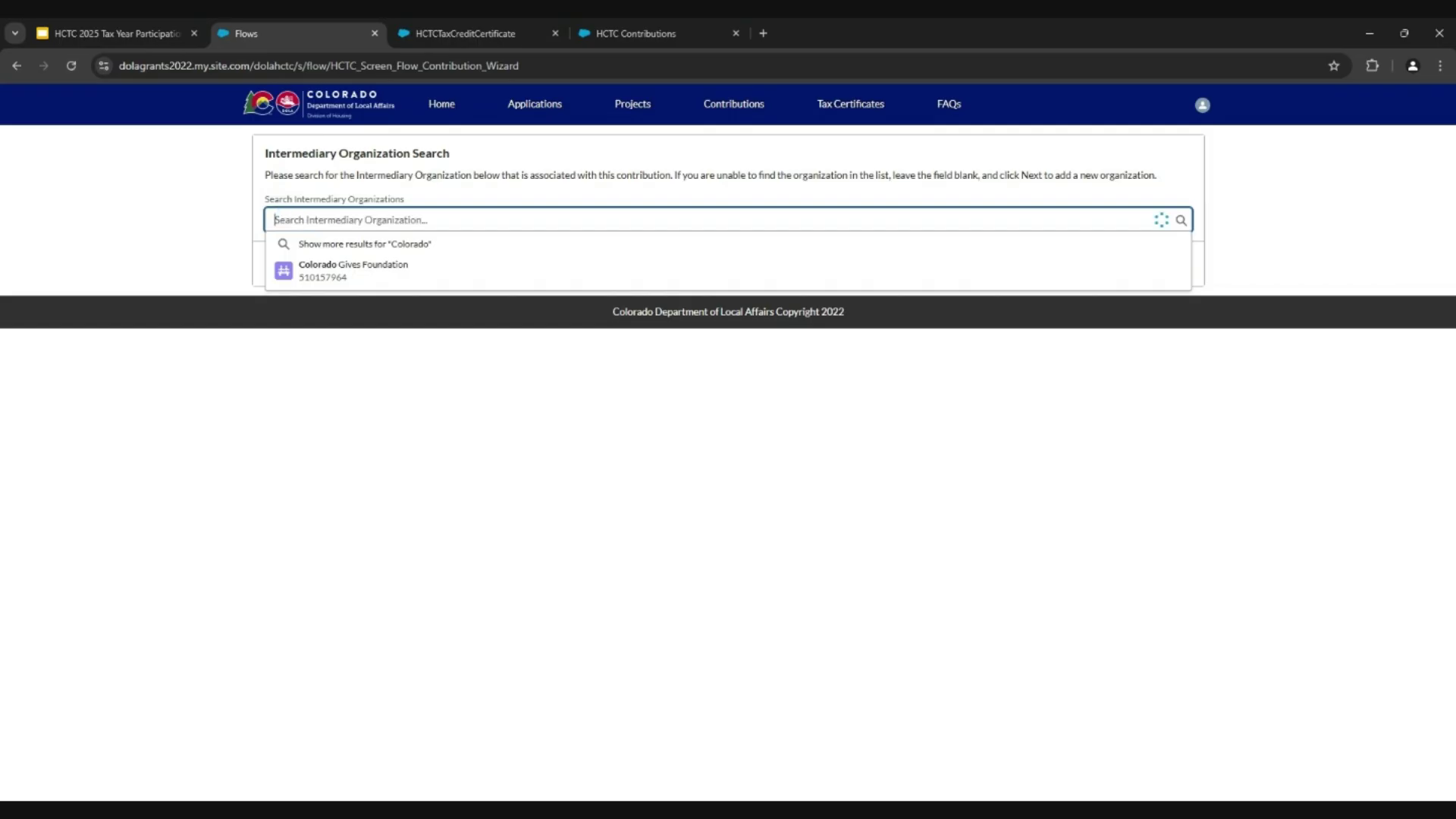
pyautogui.click(237, 227)
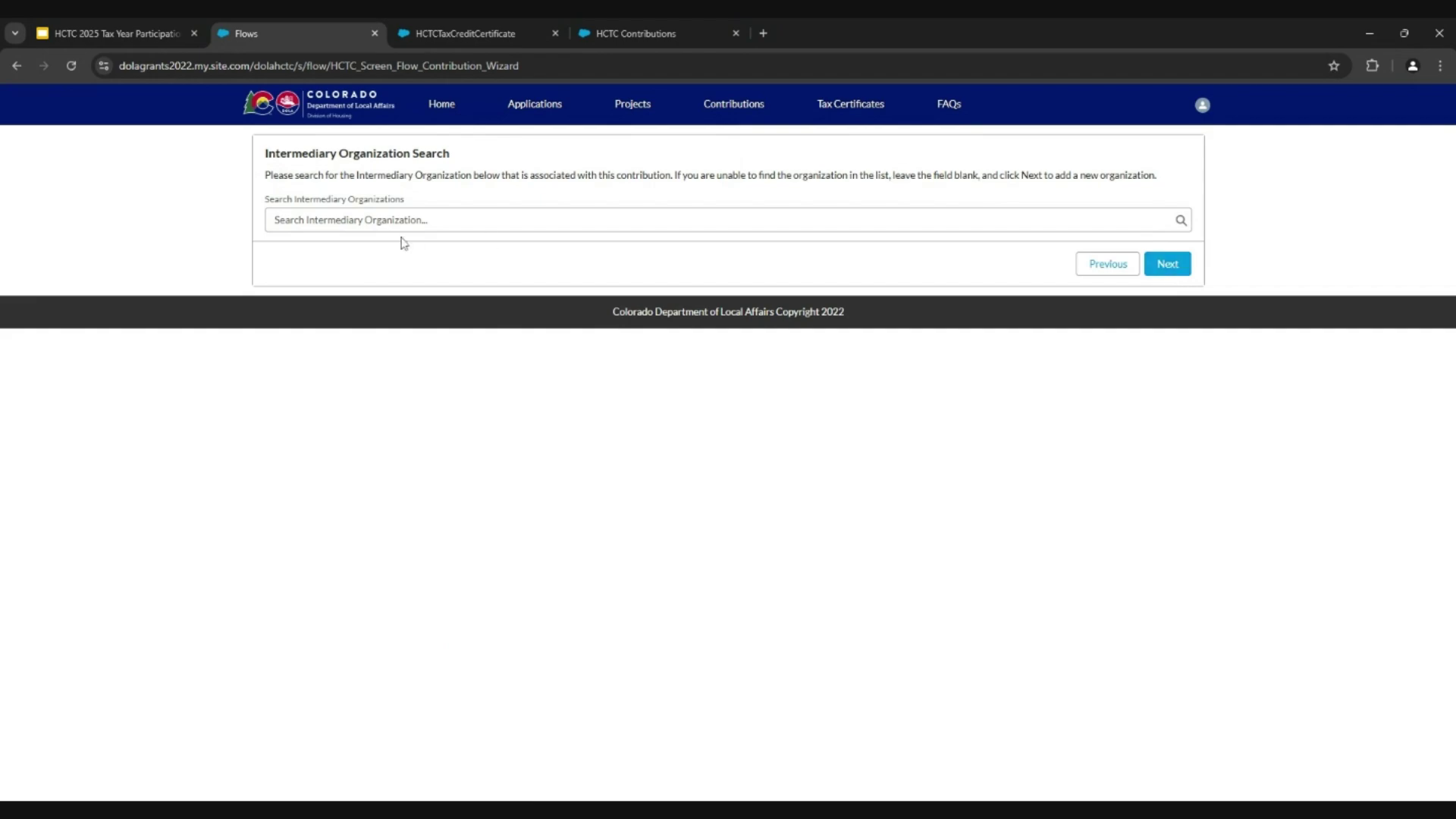
# - Proceed without an existing intermediary organization and name the new organization "Test123"
pyautogui.click(1172, 272)
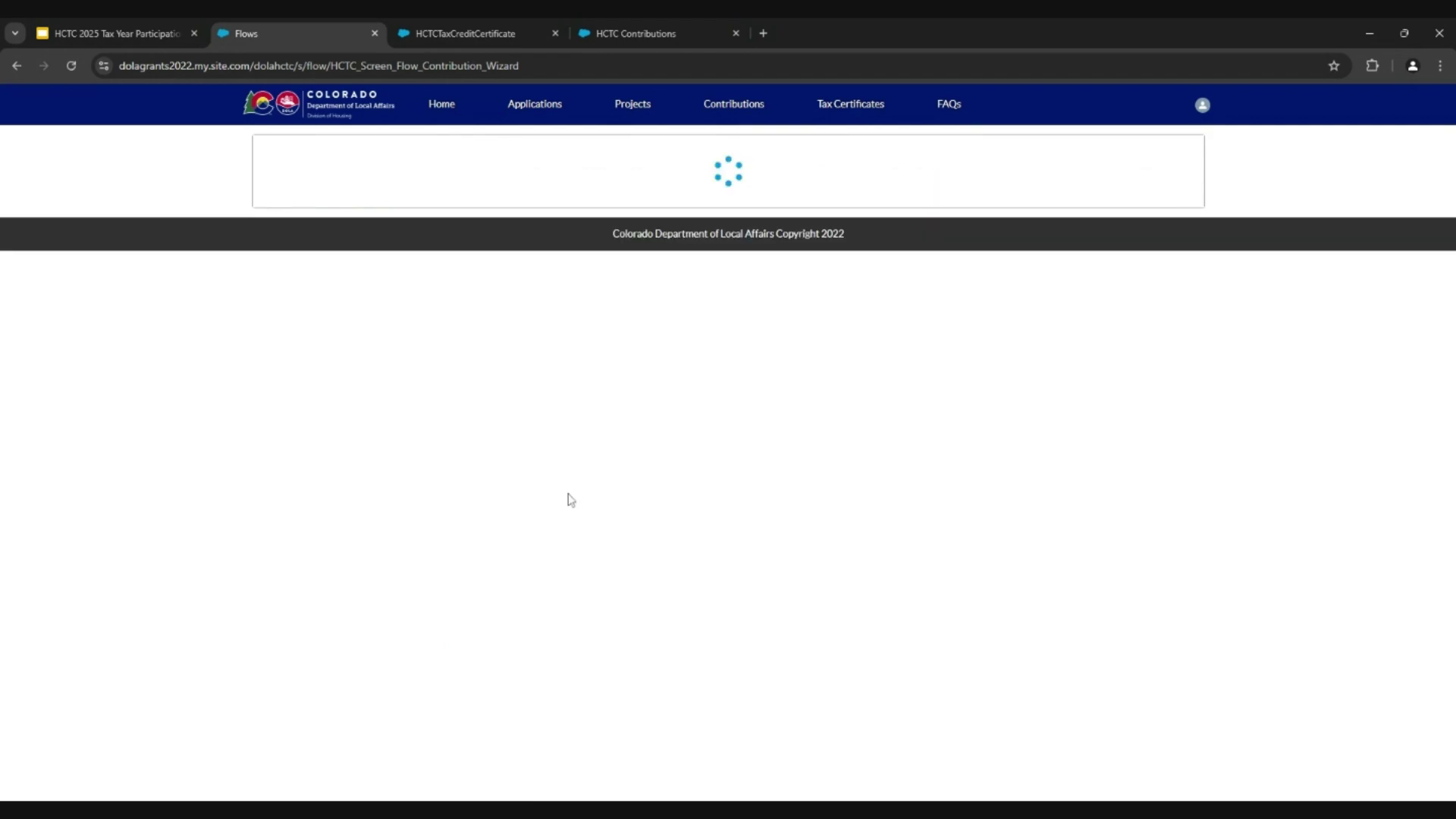
pyautogui.write('Test')
pyautogui.press('BackSpace')
pyautogui.press('BackSpace')
pyautogui.press('BackSpace')
pyautogui.press('BackSpace')
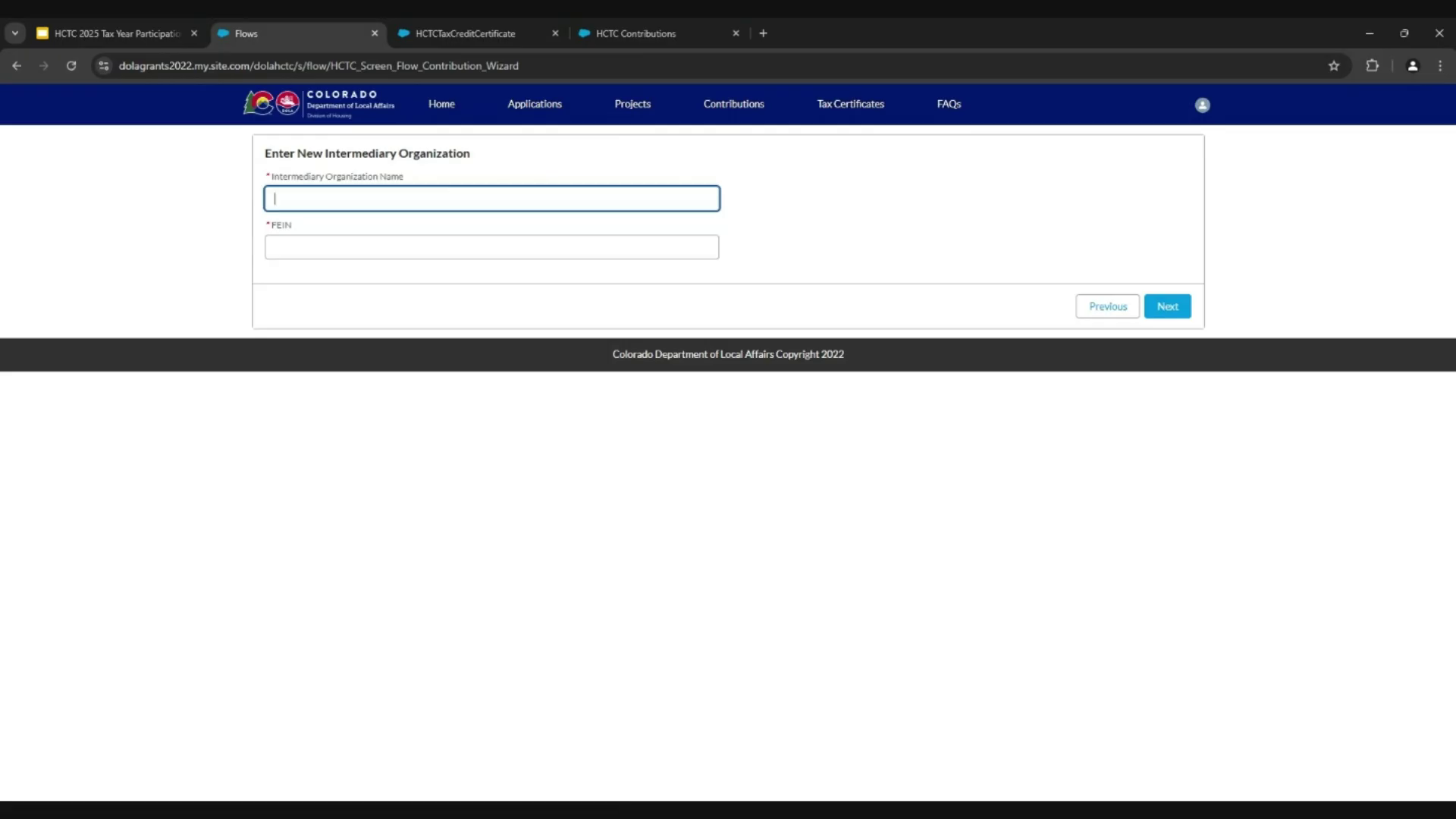
pyautogui.press('Down')
pyautogui.press('Down')
pyautogui.press('Return')
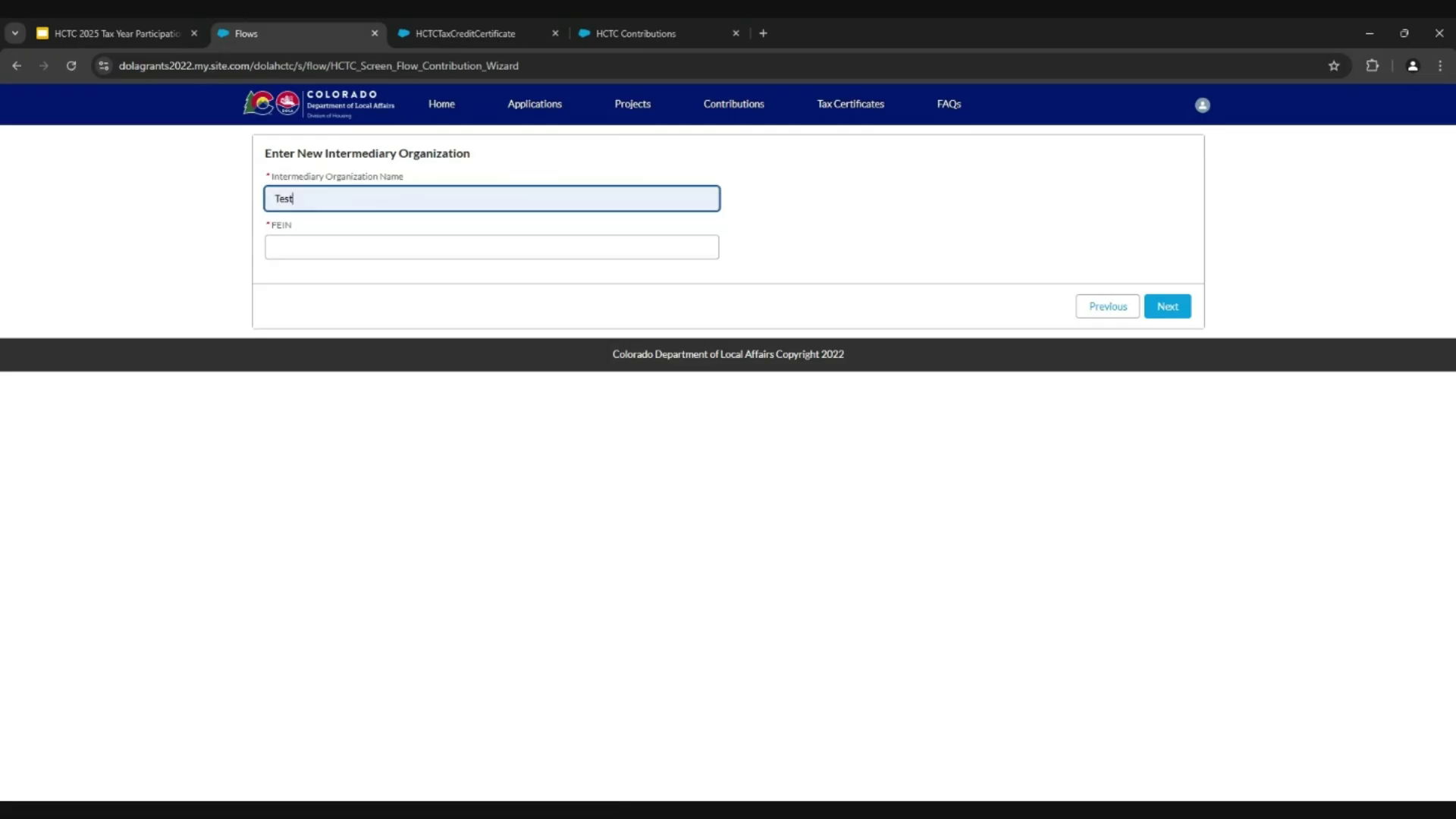
pyautogui.write('123')
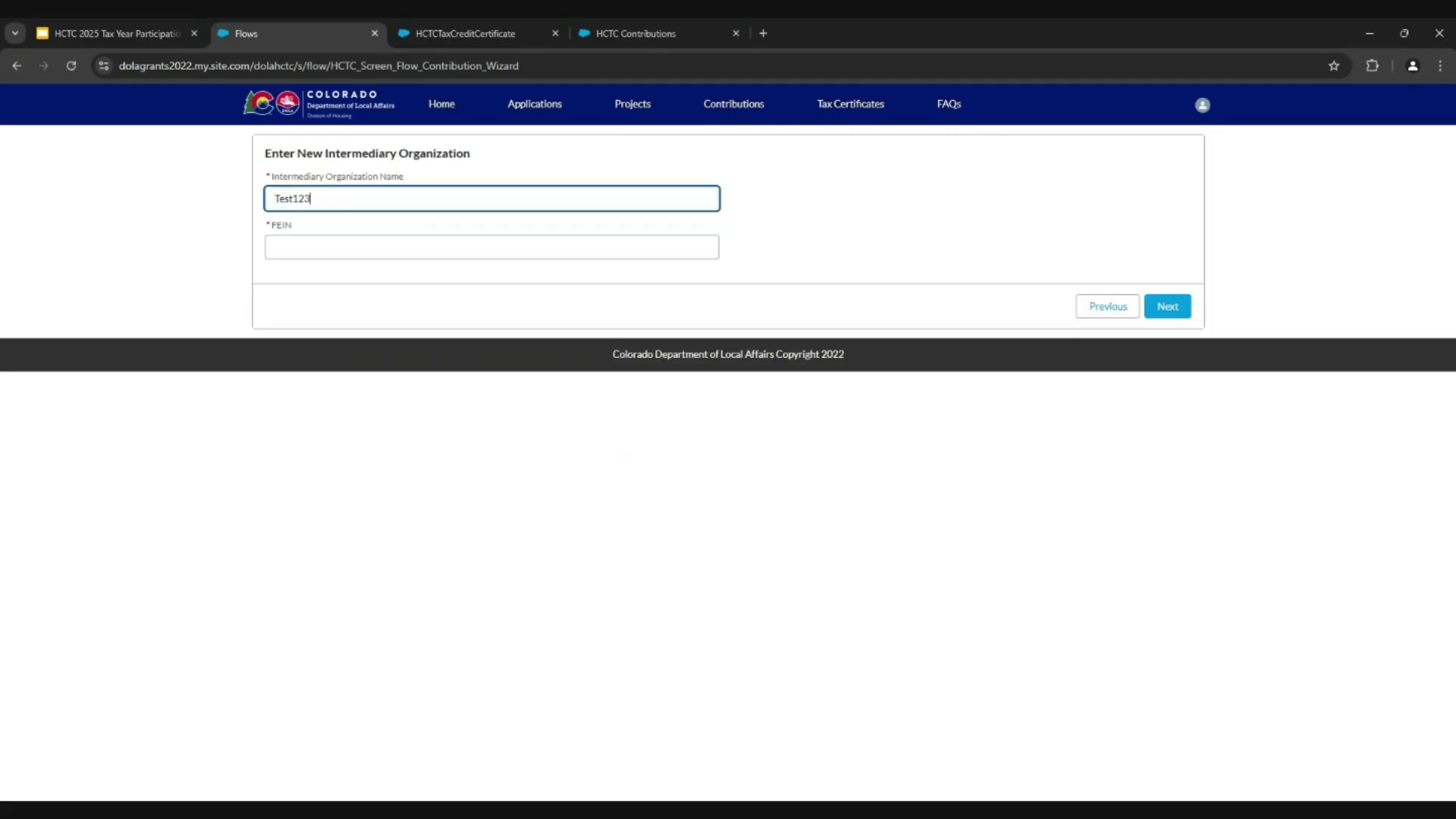
# - Enter the new intermediary organization's FEIN and save the contribution to the list
pyautogui.click(319, 236)
pyautogui.write('123456123')
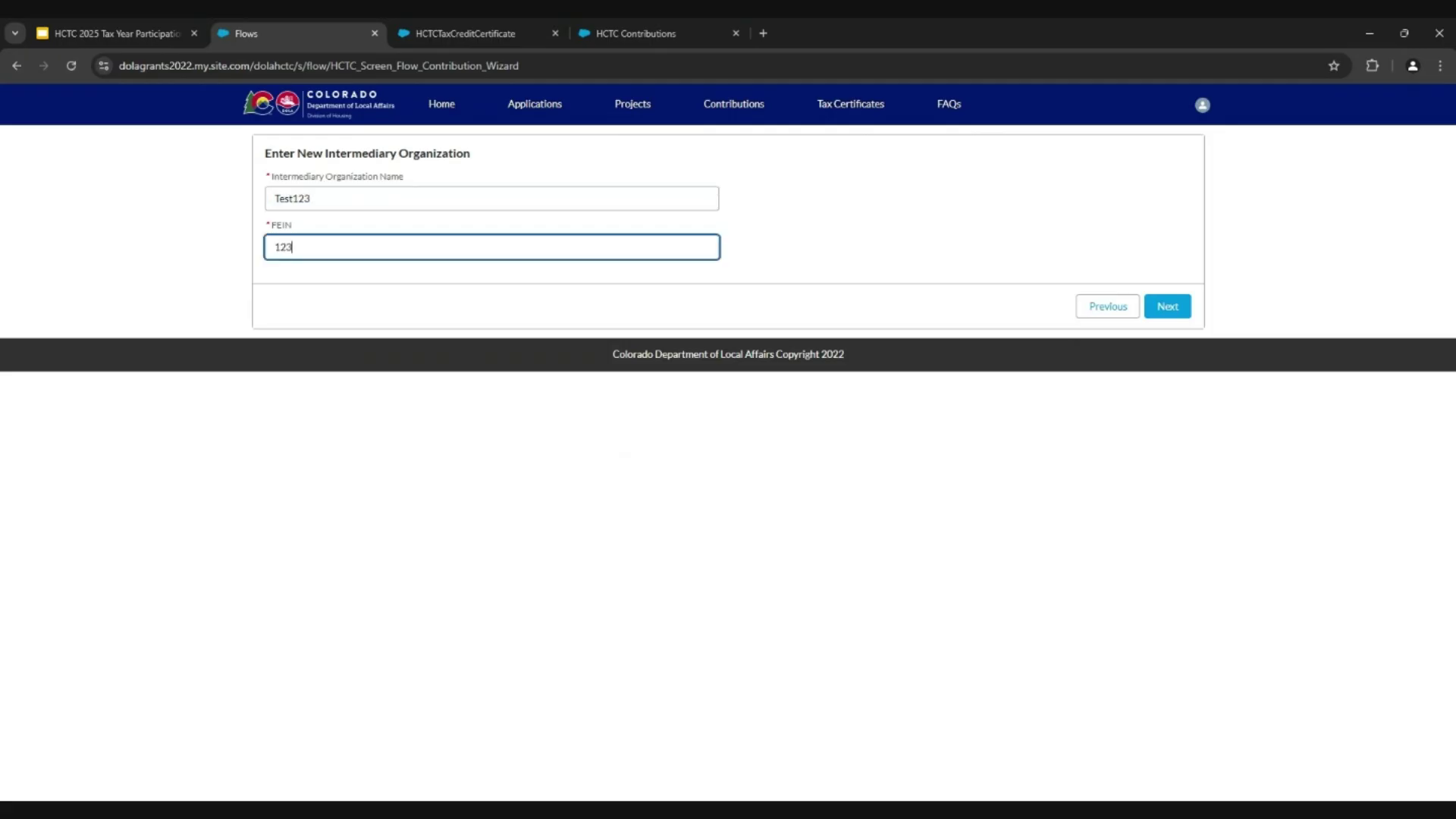
pyautogui.click(1168, 307)
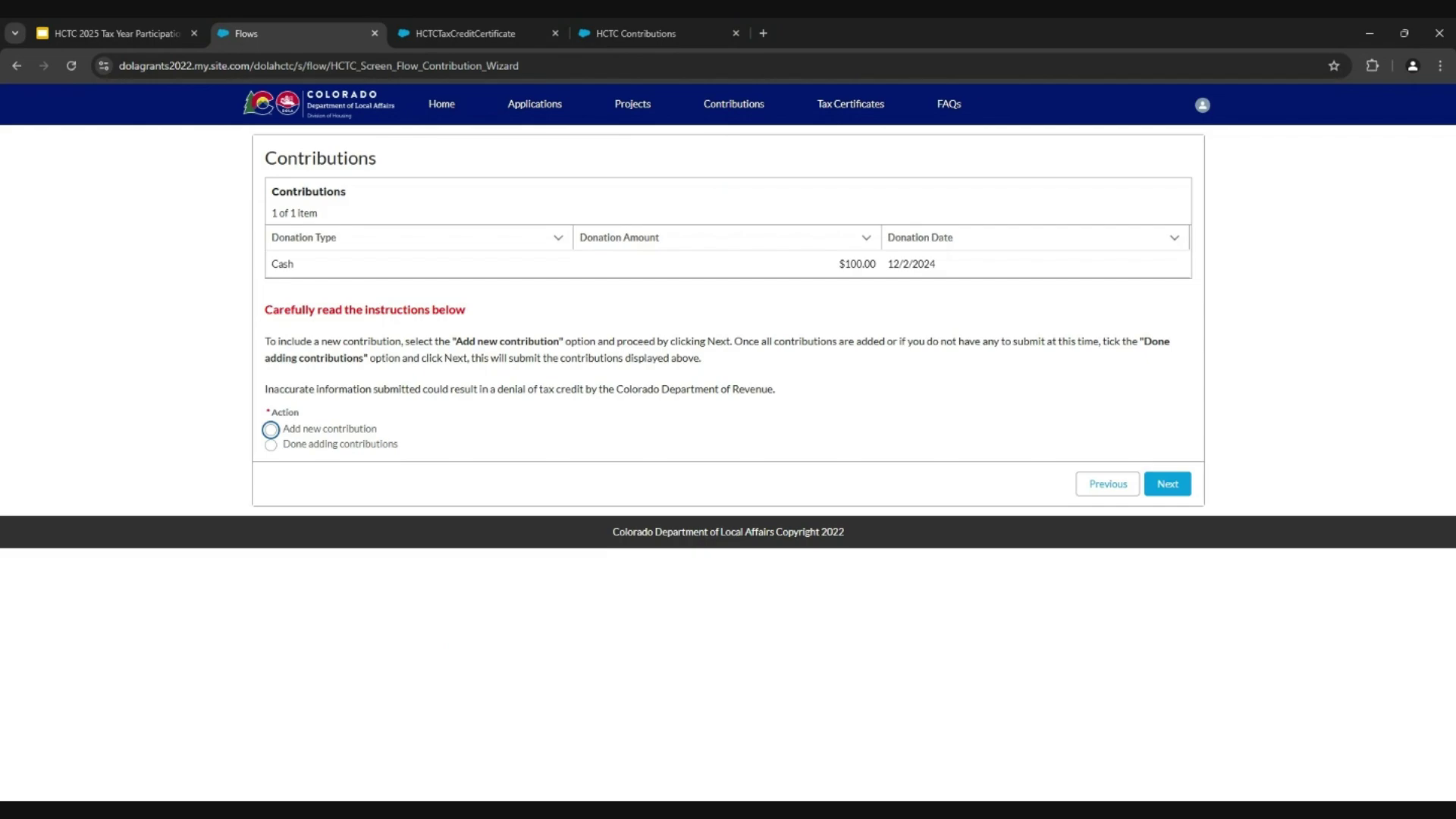
# - Start another contribution for Project One with donation type Cash, tax year 2024 and an amount of 100
pyautogui.click(272, 430)
pyautogui.click(1167, 483)
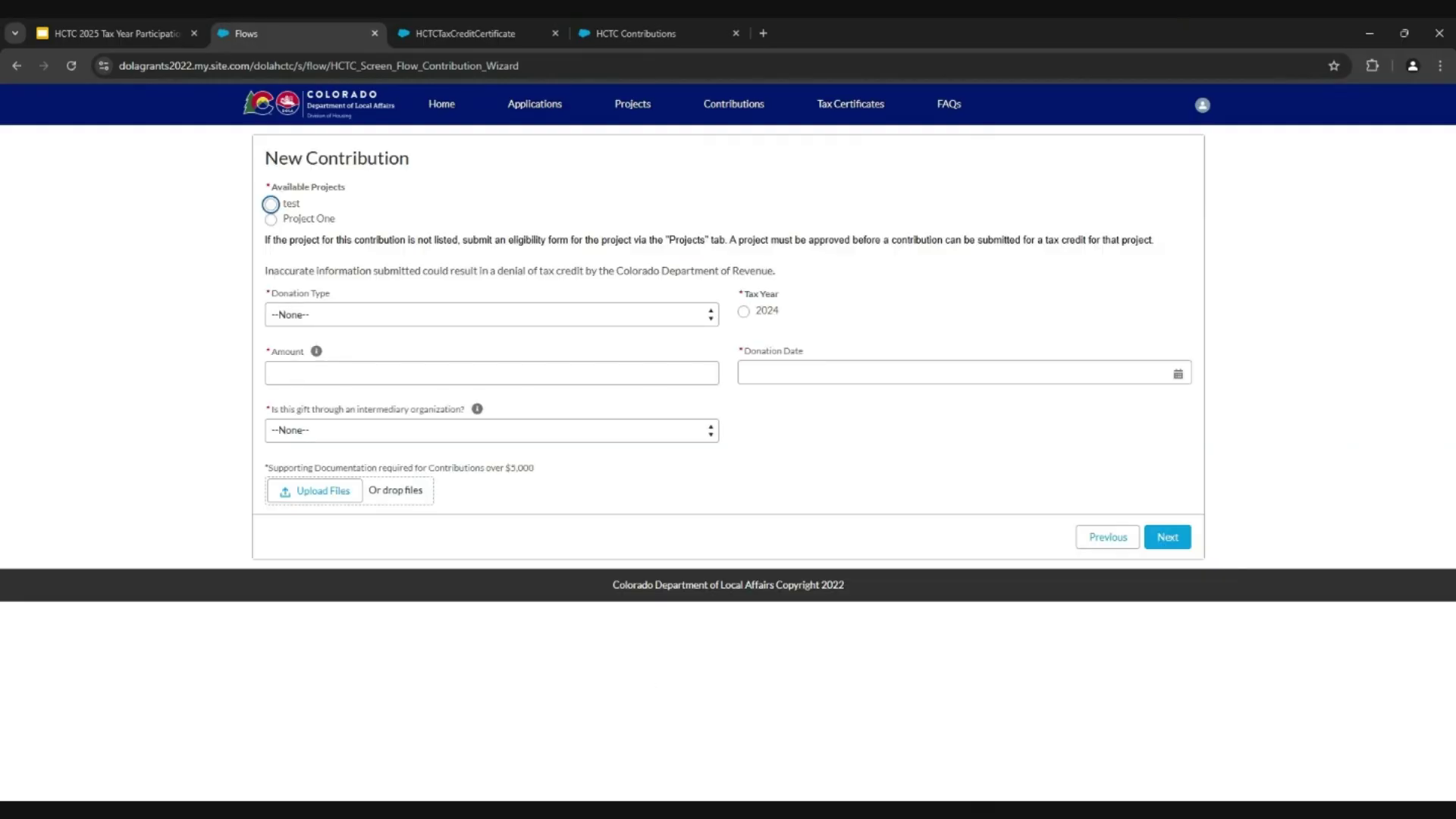
pyautogui.click(270, 219)
pyautogui.click(348, 315)
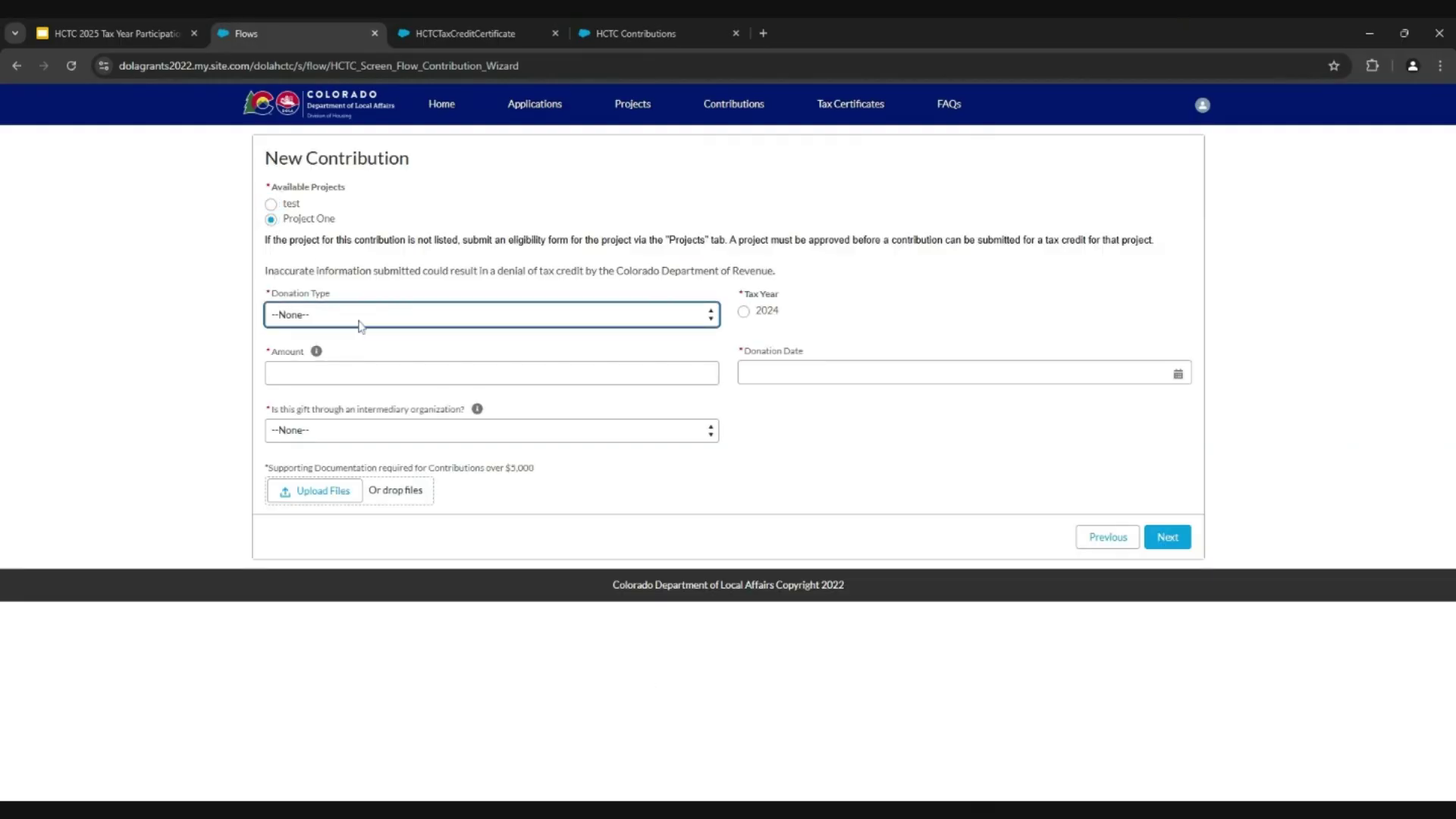
pyautogui.click(353, 354)
pyautogui.click(745, 312)
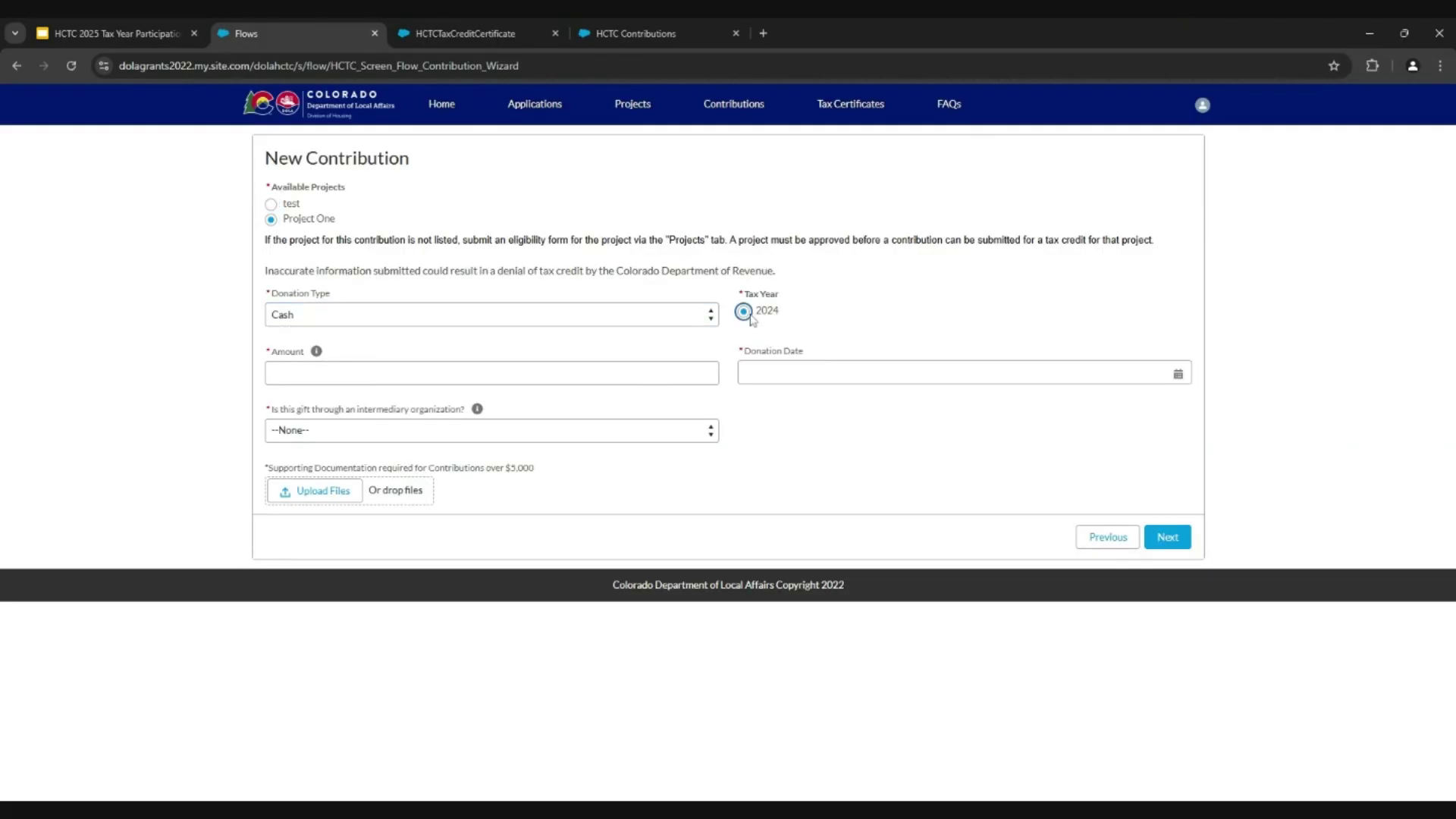
pyautogui.click(412, 373)
pyautogui.write('100')
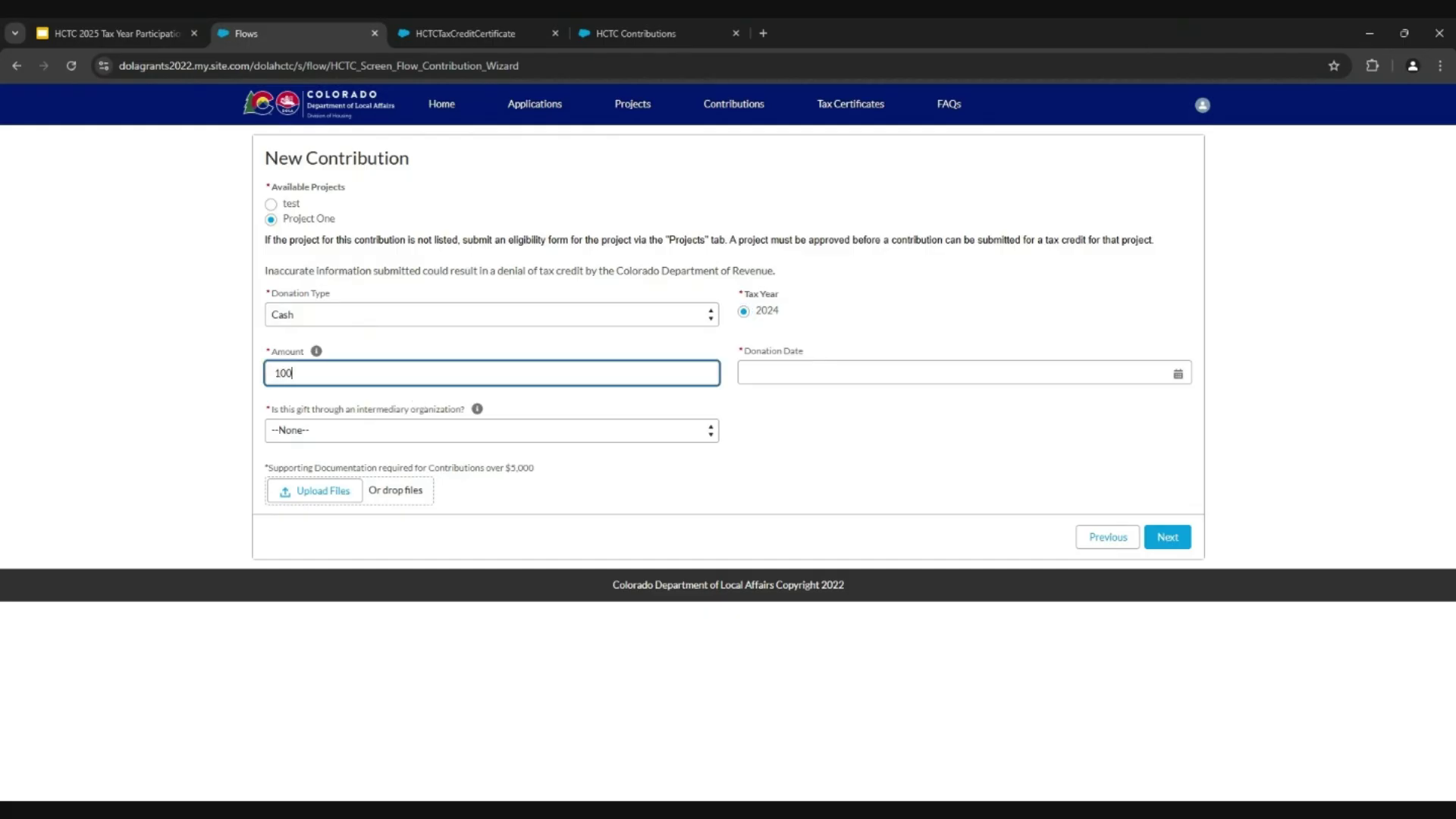
# - Set the donation date to Dec 1, 2024, mark the gift as not made through an intermediary organization, and continue to the donor search
pyautogui.click(803, 373)
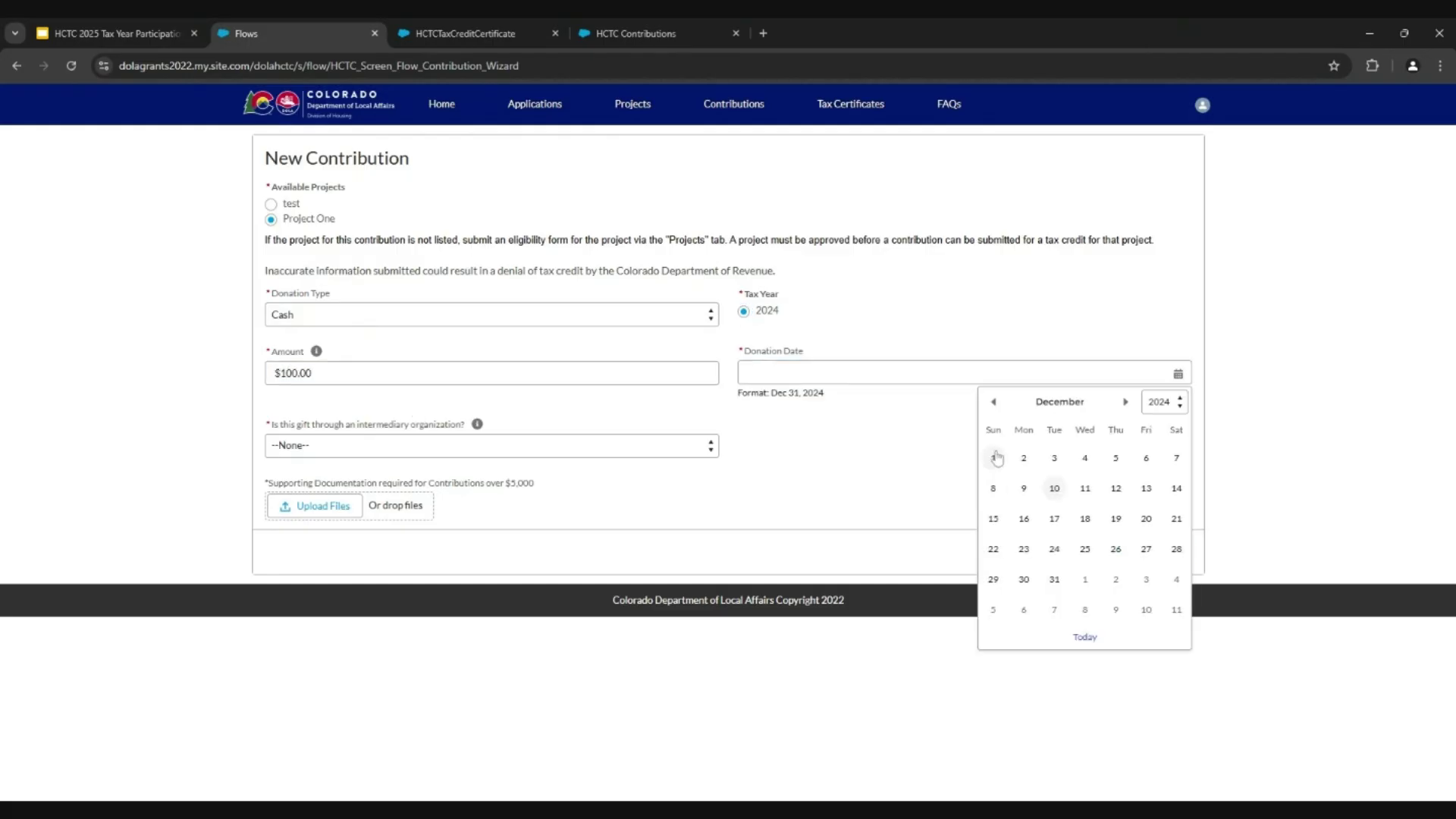
pyautogui.click(993, 458)
pyautogui.click(610, 465)
pyautogui.click(425, 438)
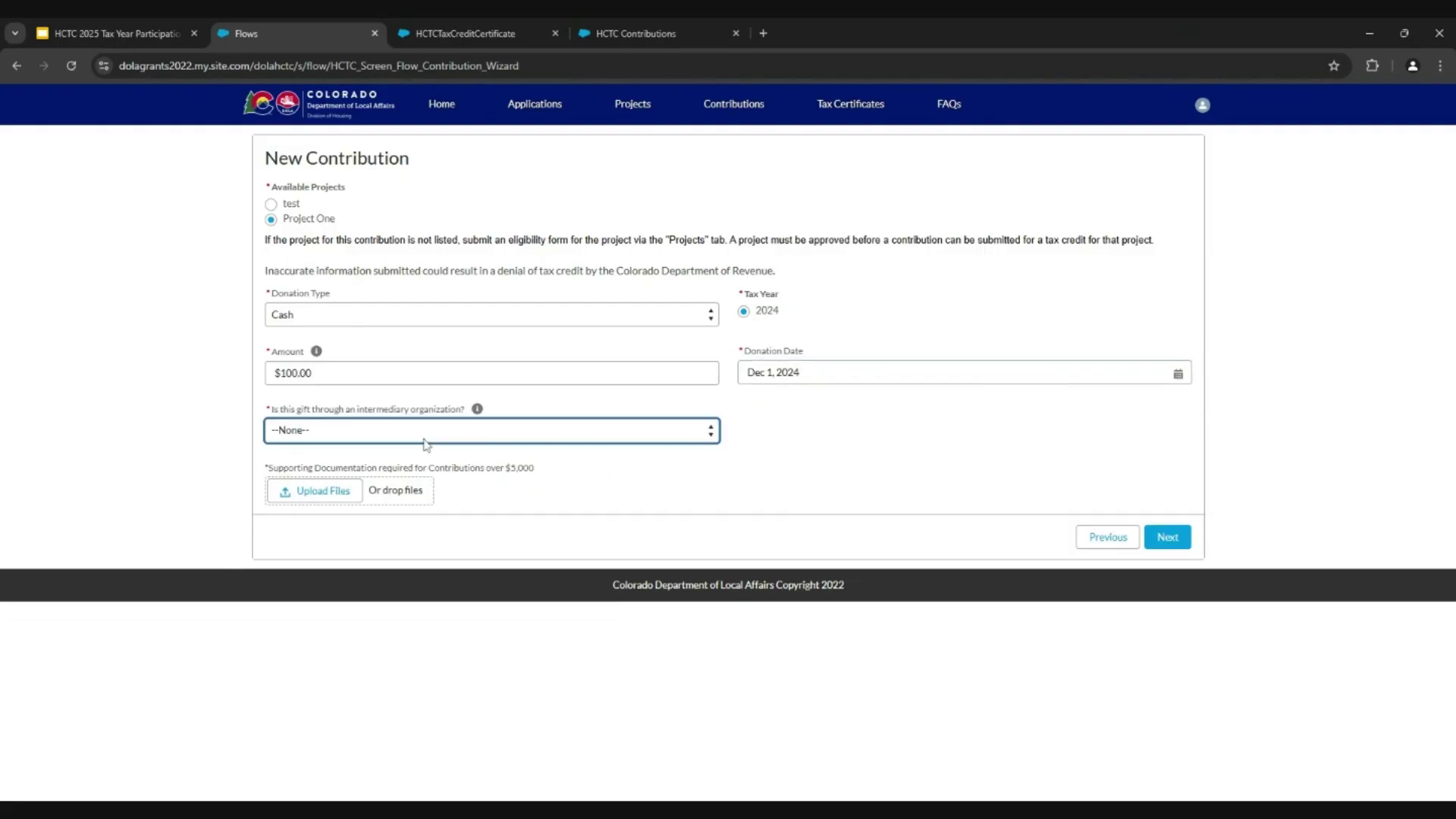
pyautogui.click(379, 483)
pyautogui.click(1168, 537)
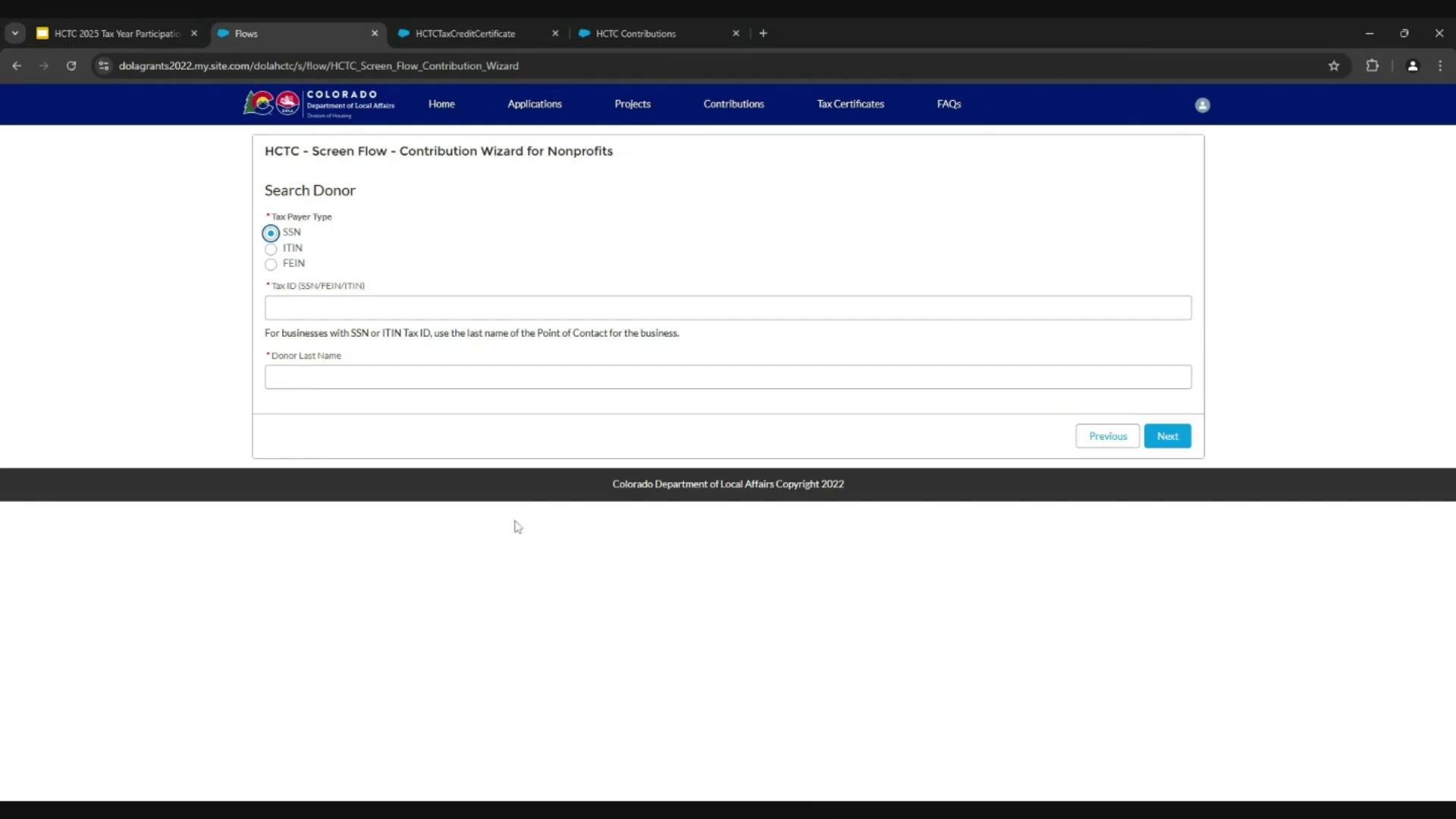
# - Search for the donor by SSN taxpayer type, entering the last four digits of the tax ID and the donor's last name
pyautogui.press('Tab')
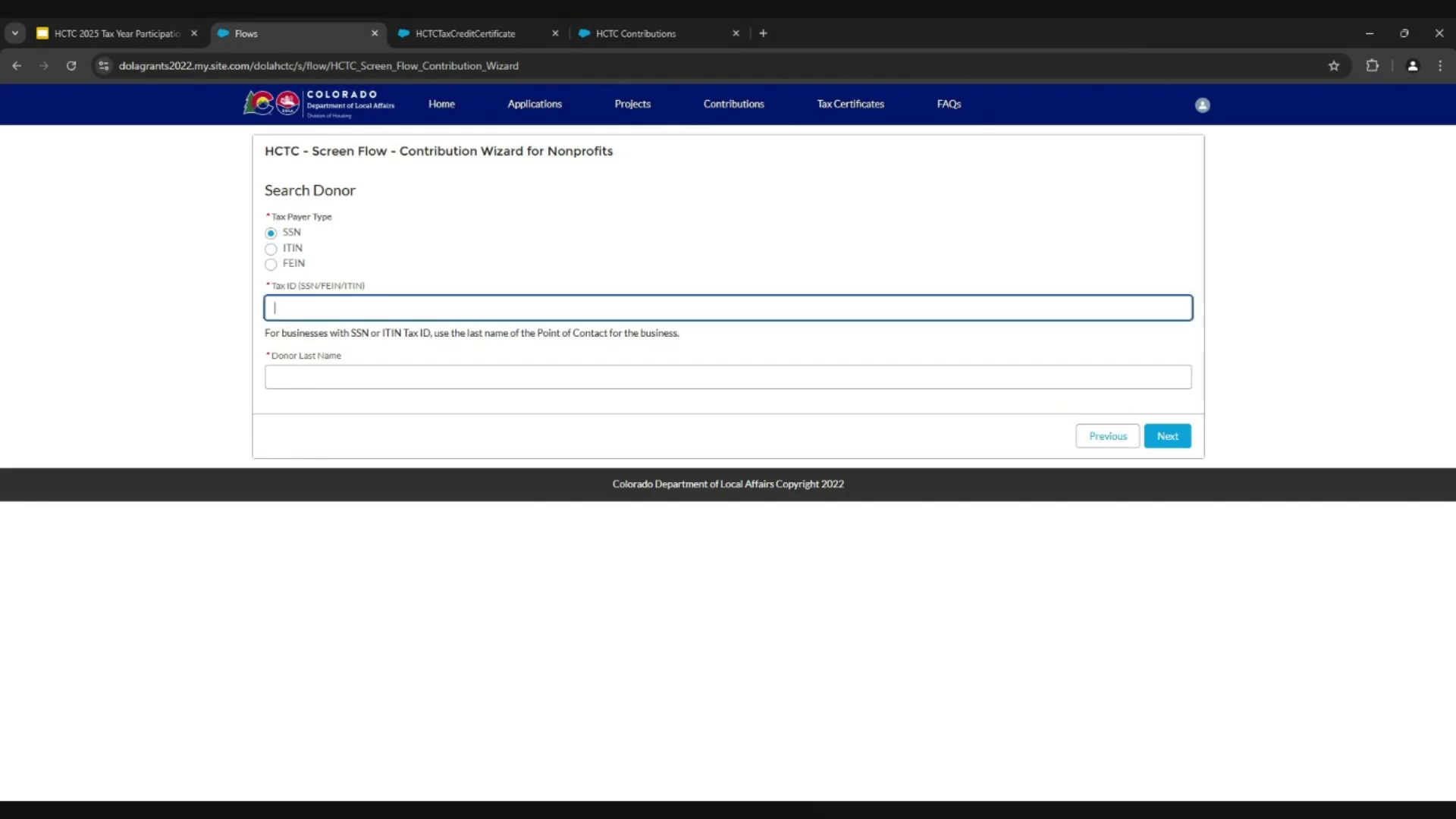
pyautogui.write('0124')
pyautogui.click(347, 371)
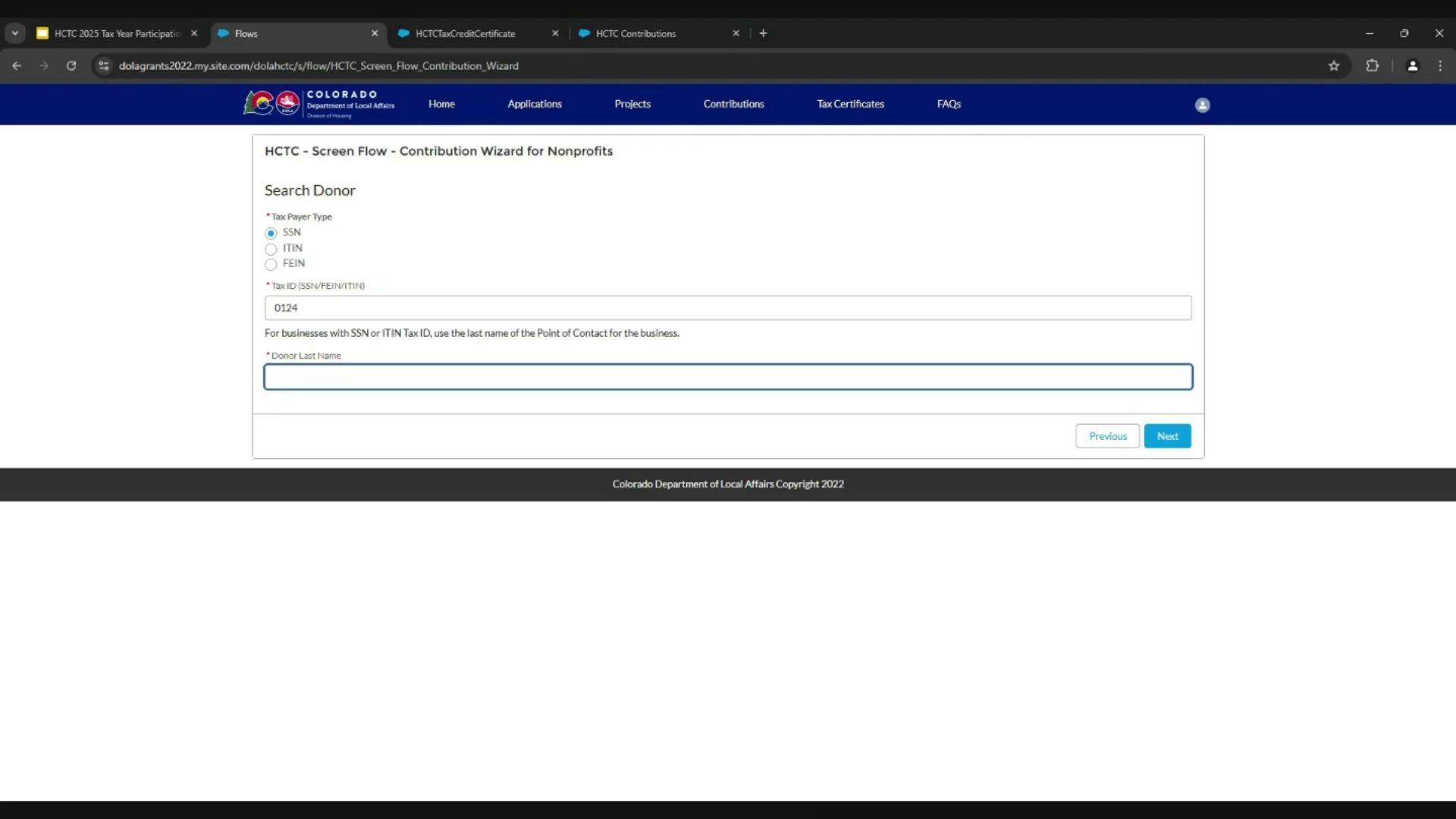
pyautogui.write('Test')
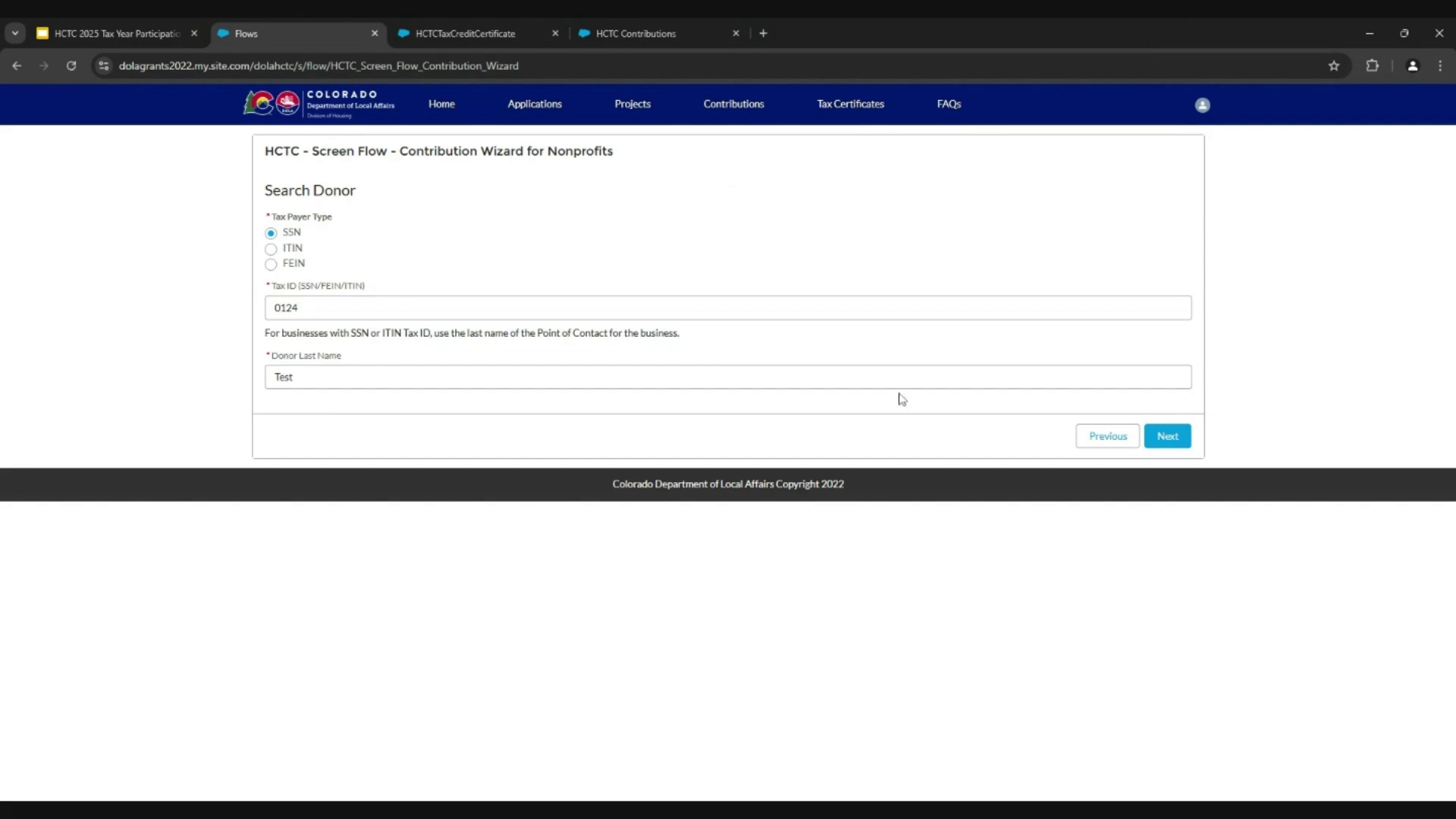
pyautogui.click(1166, 435)
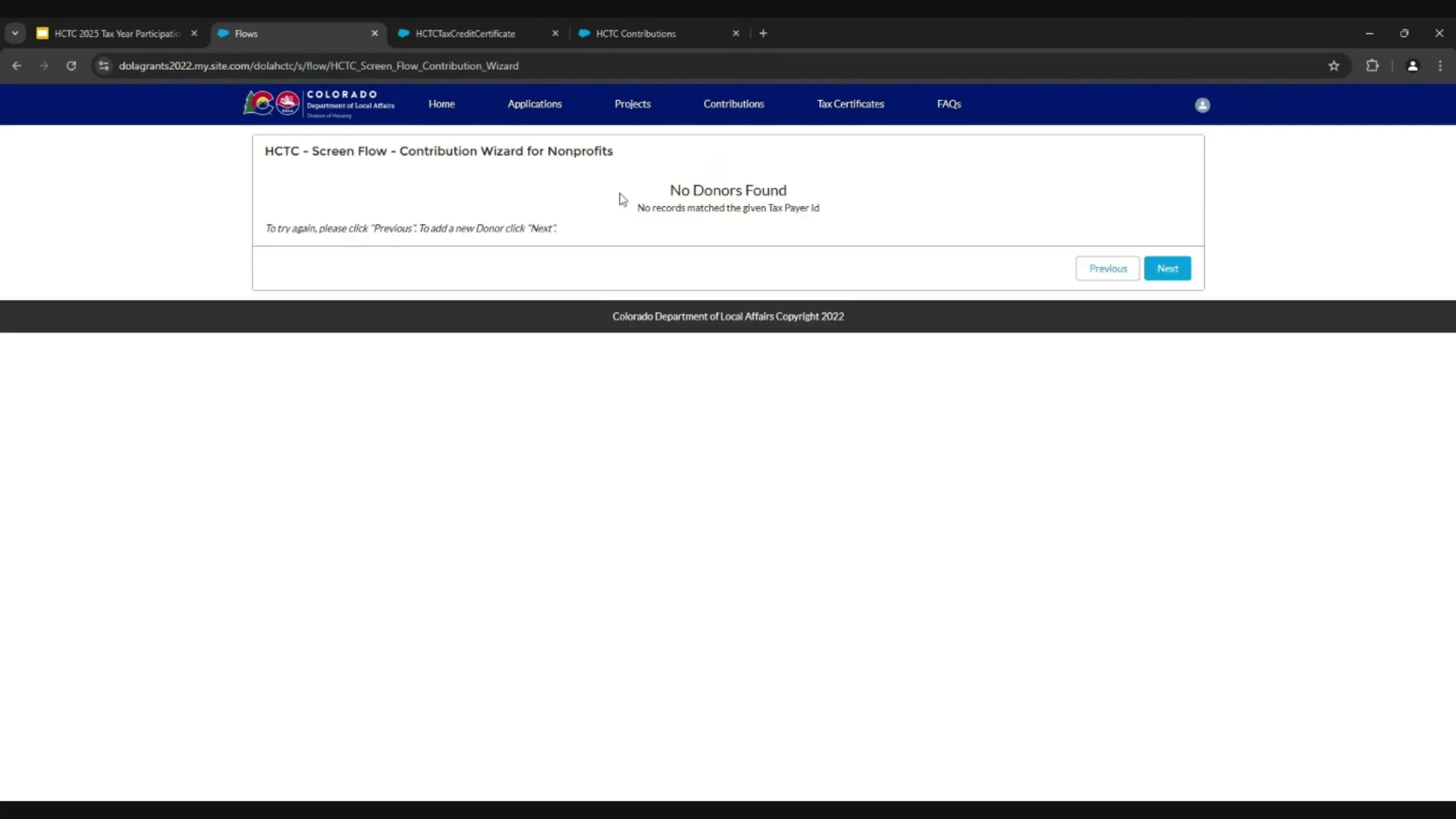
# - Proceed with adding a new donor and choose Business Entity as the donor type
pyautogui.click(1167, 269)
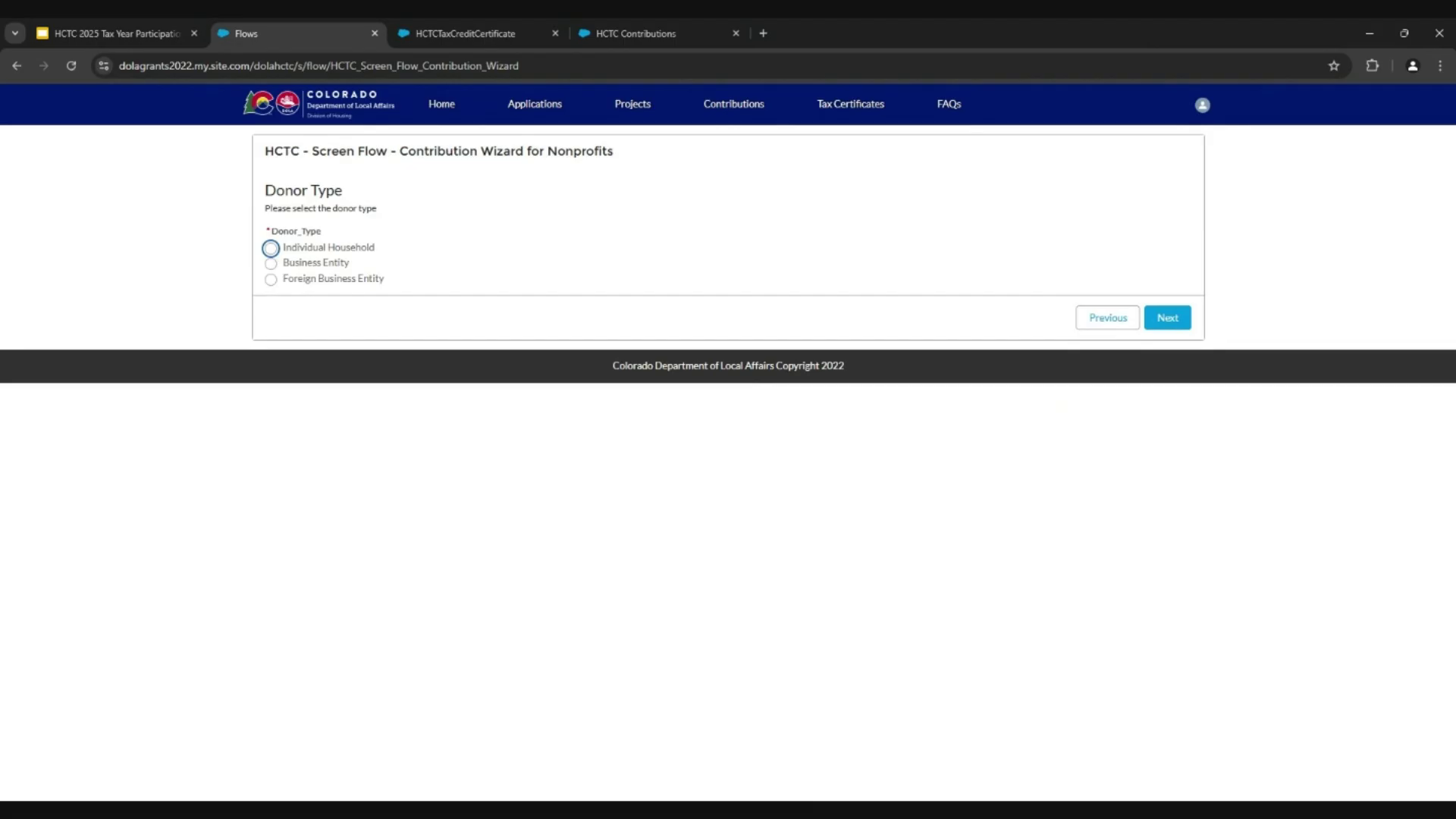
pyautogui.press('Down')
pyautogui.click(1188, 323)
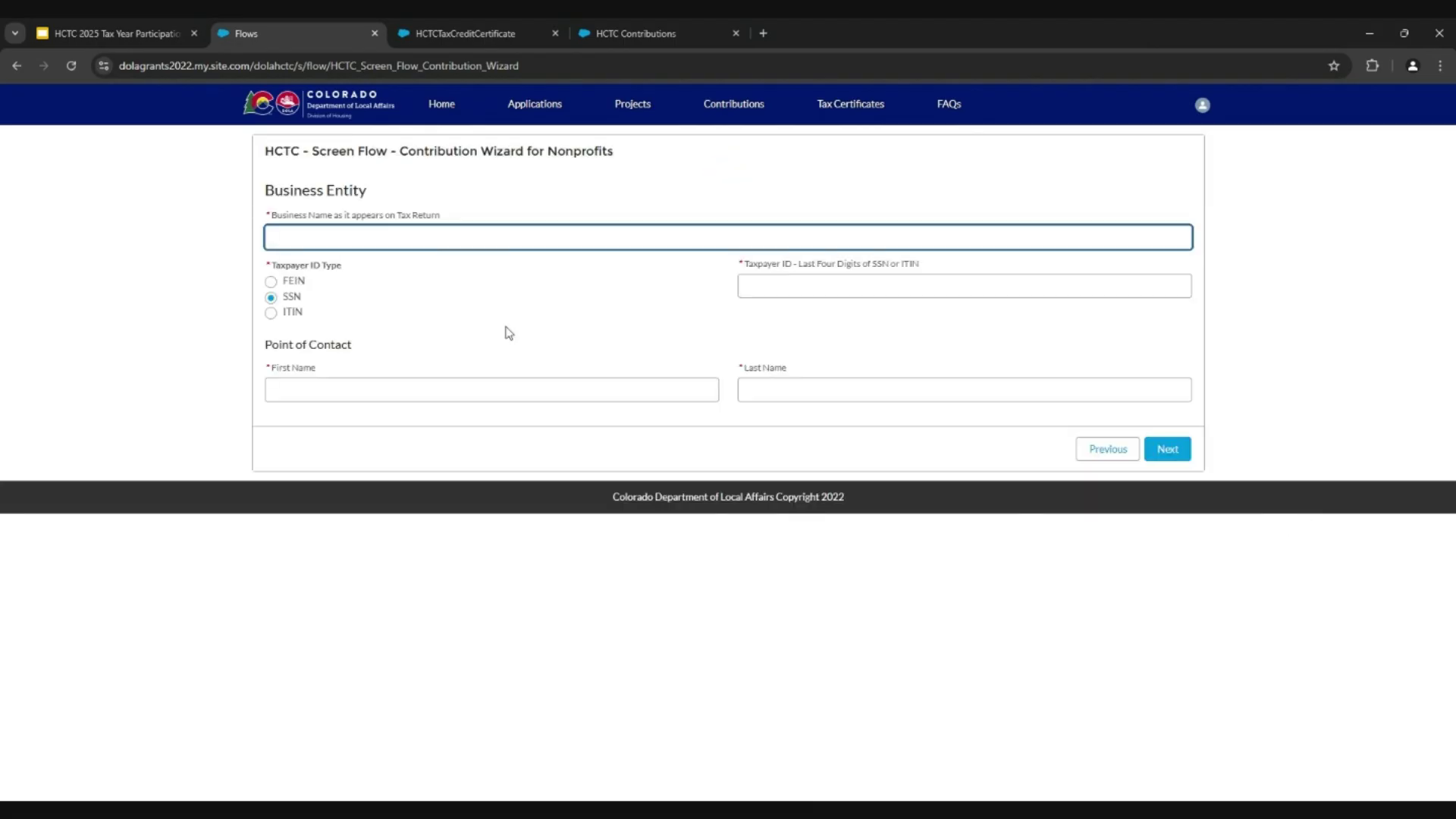
# - Enter the business name "Test Business", choose FEIN as the taxpayer ID type and complete the taxpayer identification number
pyautogui.click(277, 288)
pyautogui.click(270, 296)
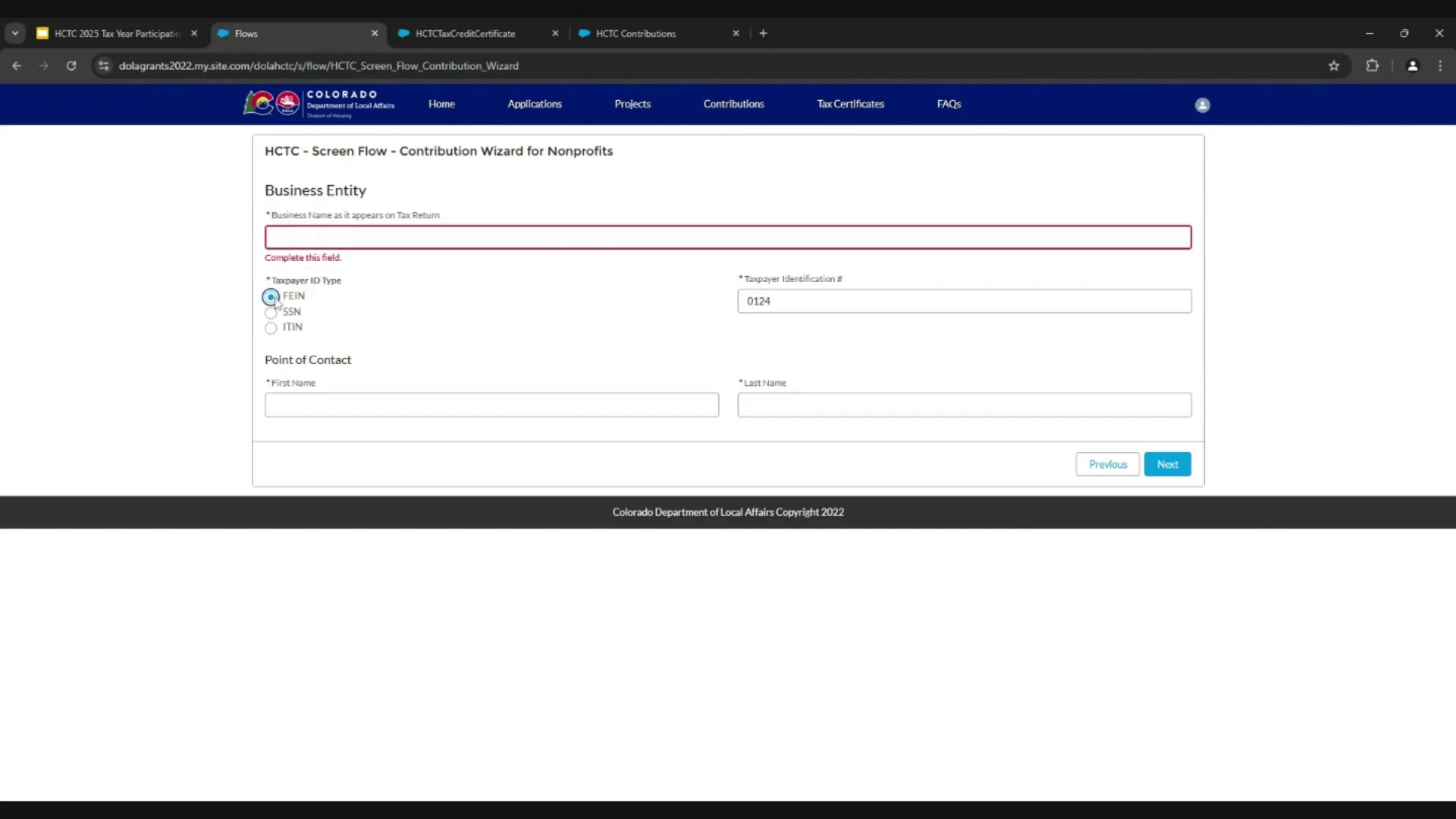
pyautogui.click(274, 236)
pyautogui.write('Test Business')
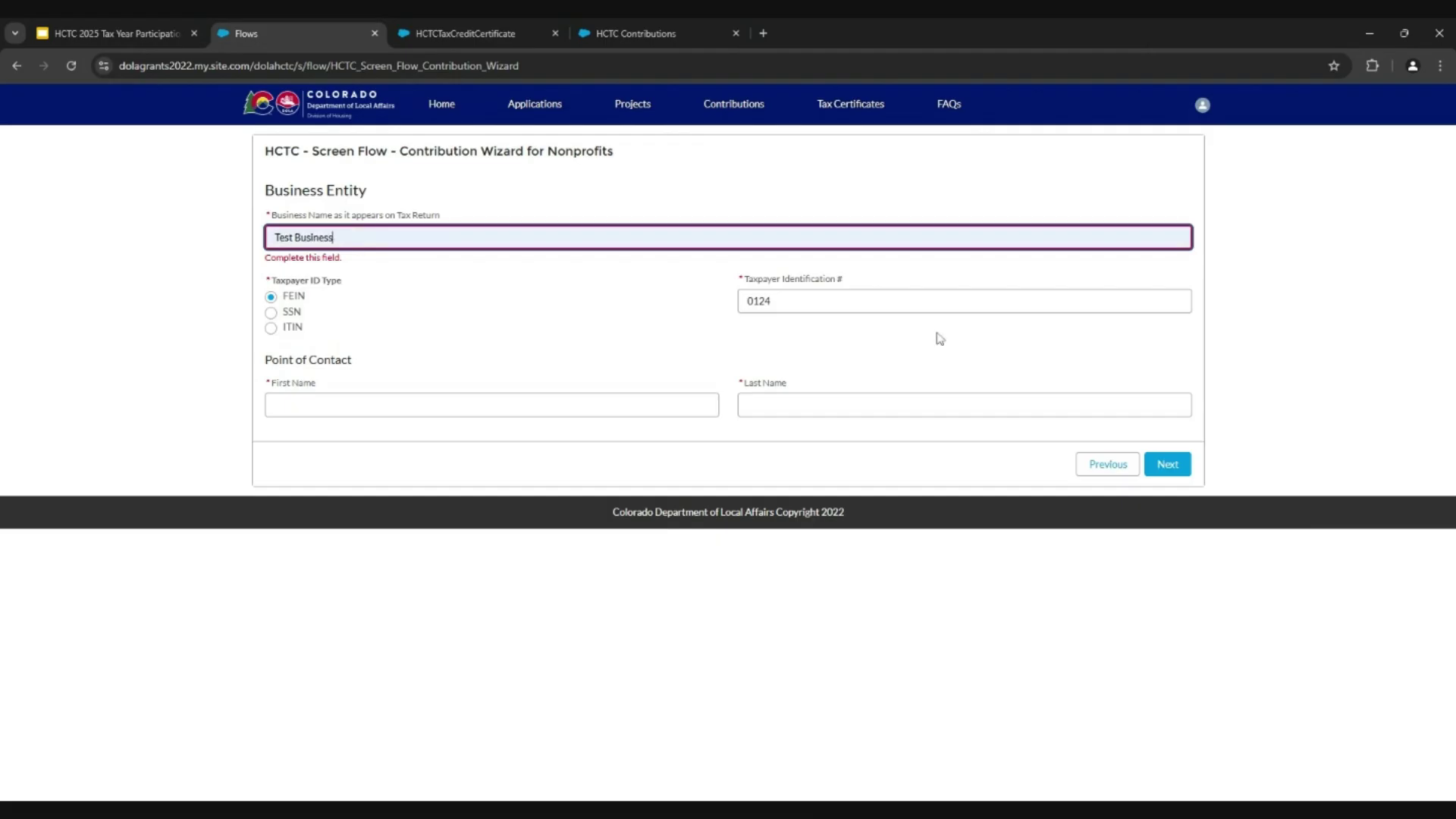
pyautogui.click(879, 333)
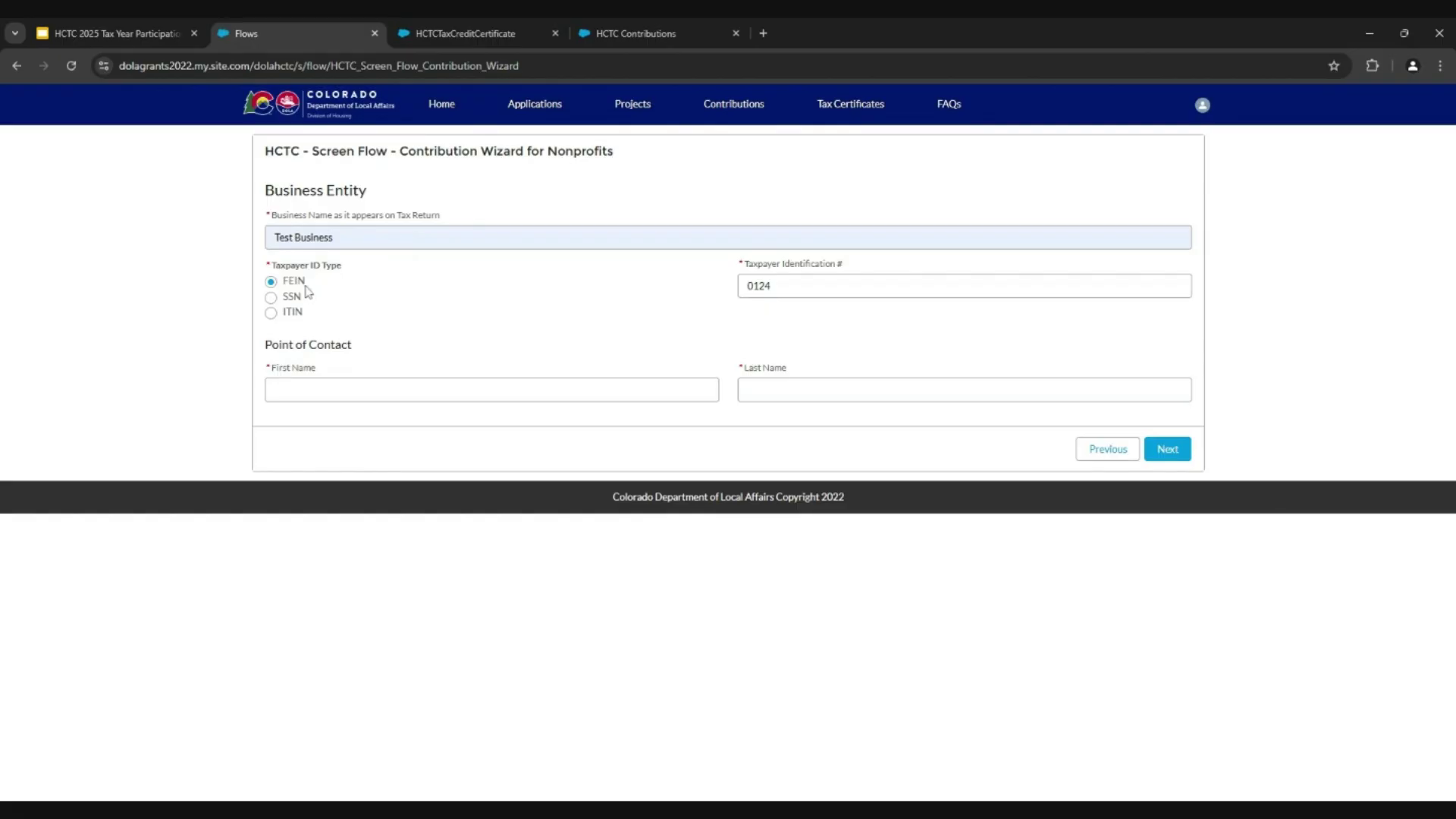
pyautogui.click(1179, 288)
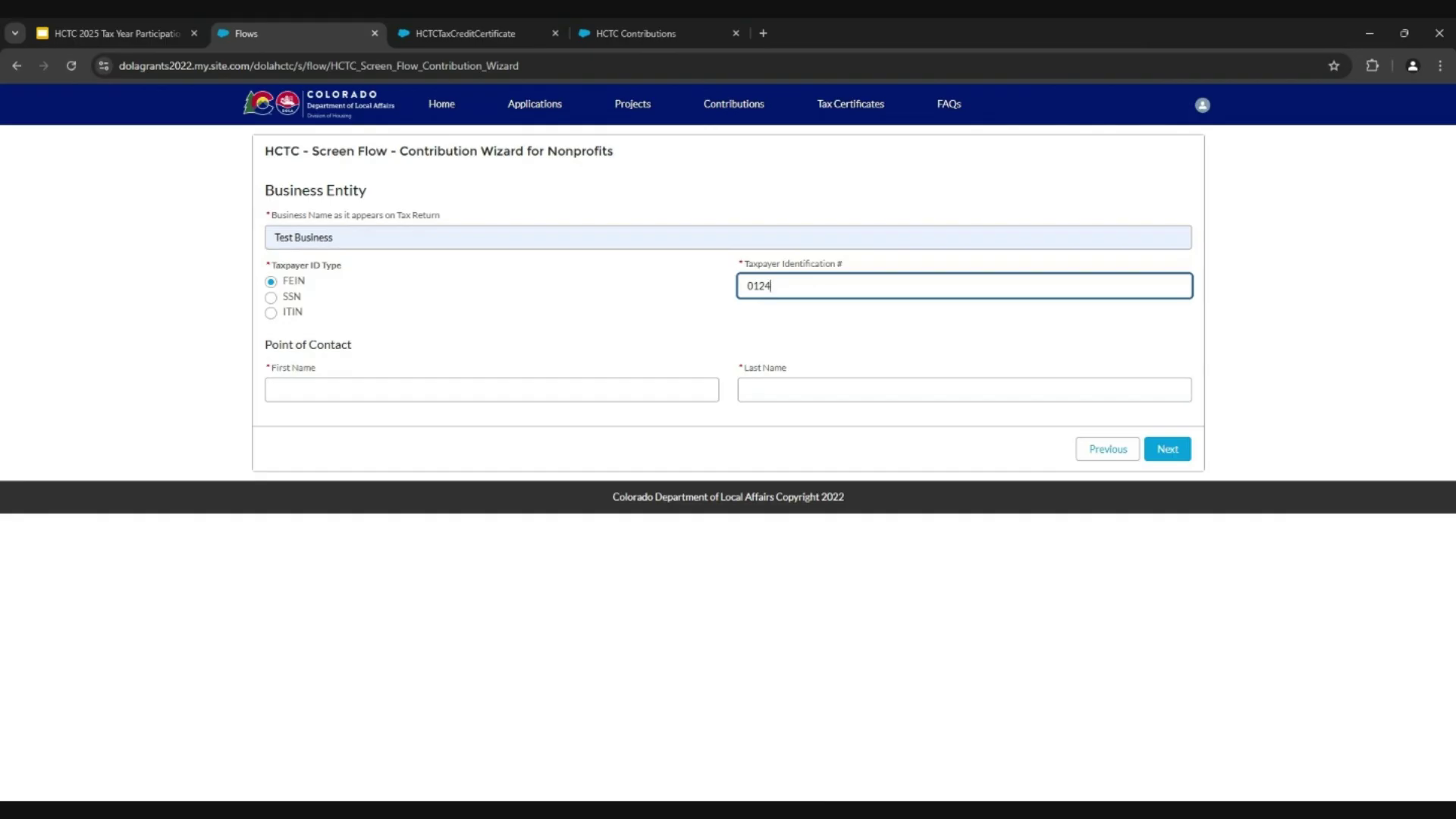
pyautogui.write('12312')
pyautogui.click(908, 355)
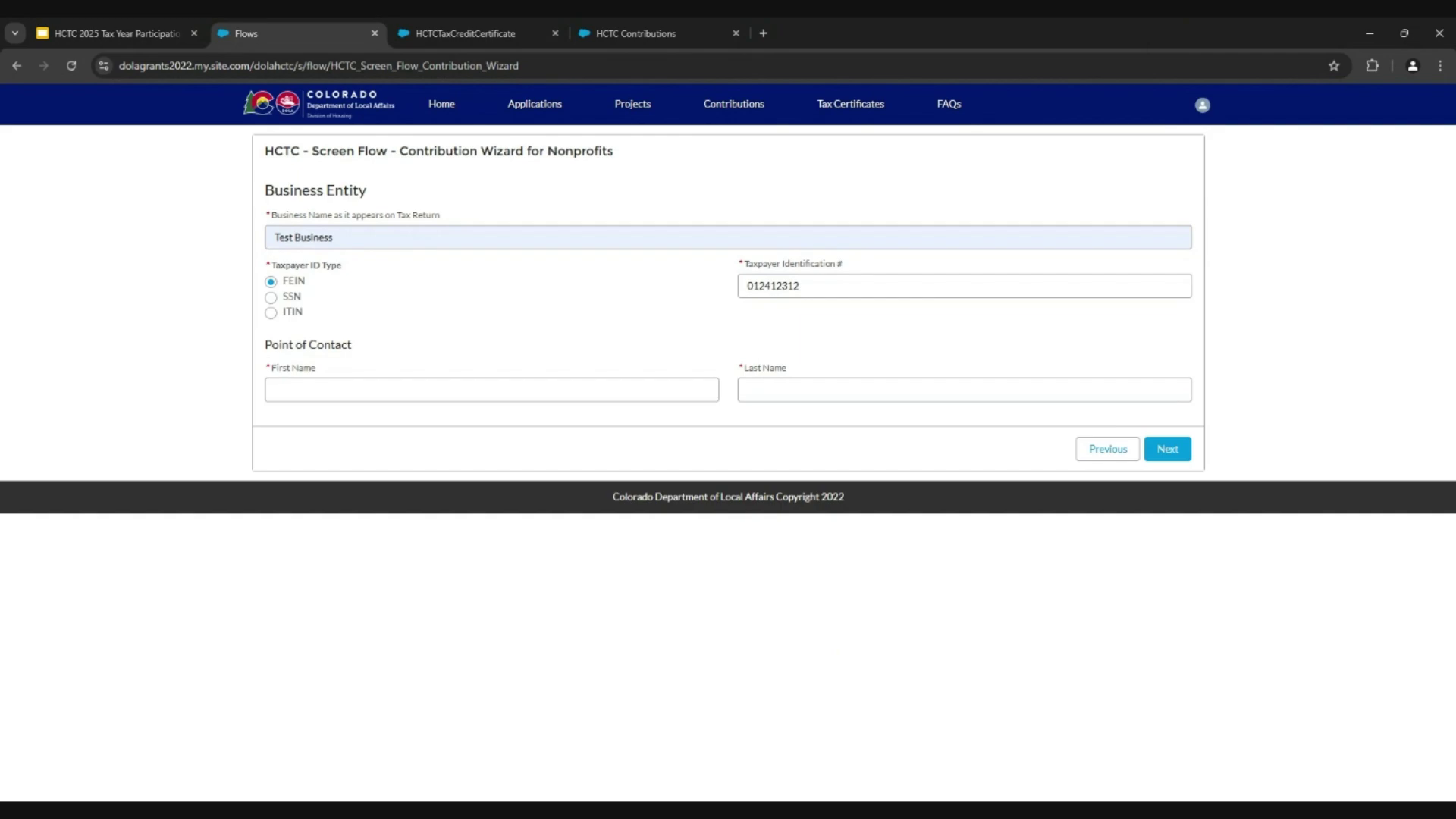
# - Enter the point of contact's first and last name and continue to the address details
pyautogui.click(491, 389)
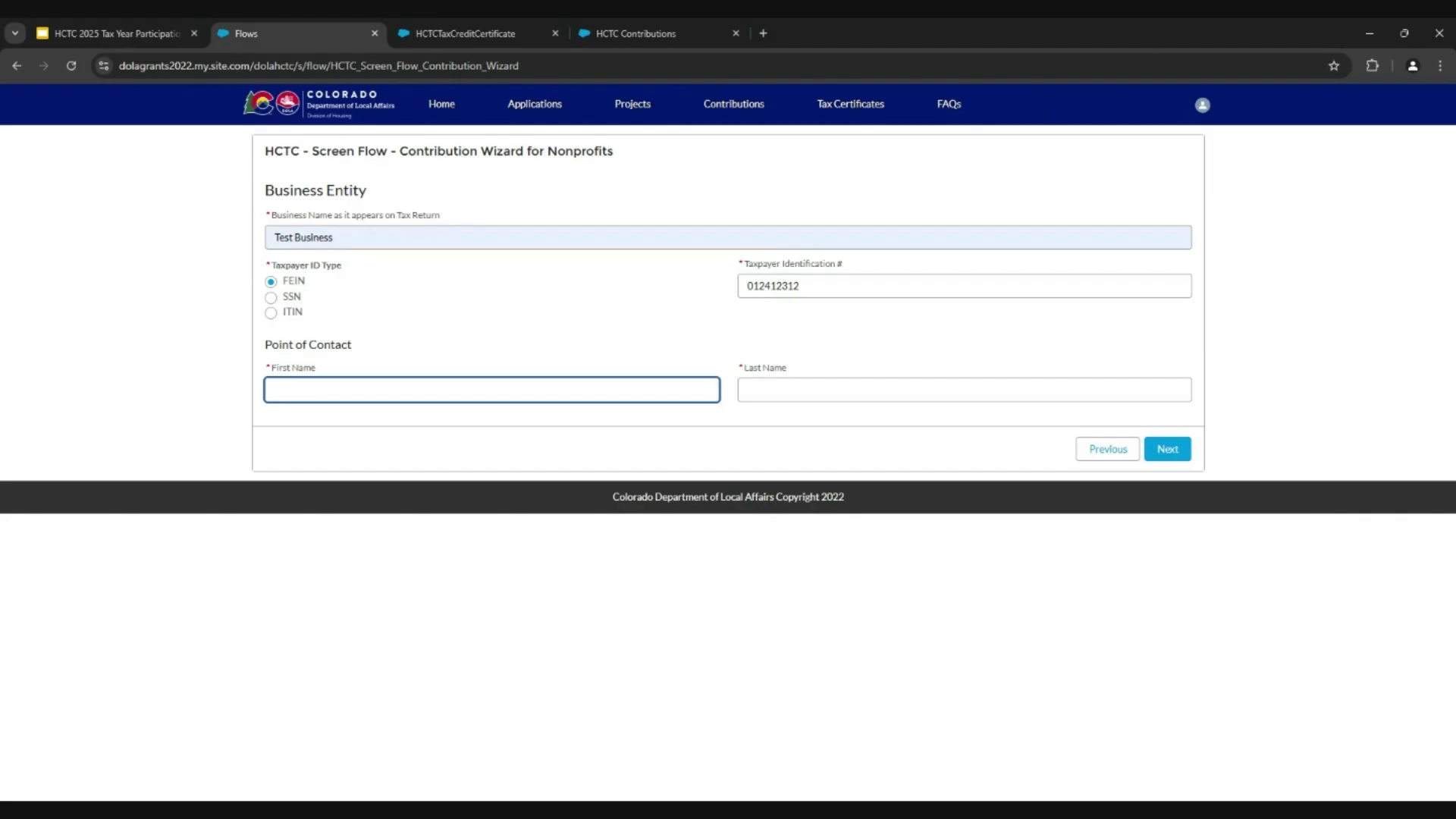
pyautogui.write('Test')
pyautogui.press('Tab')
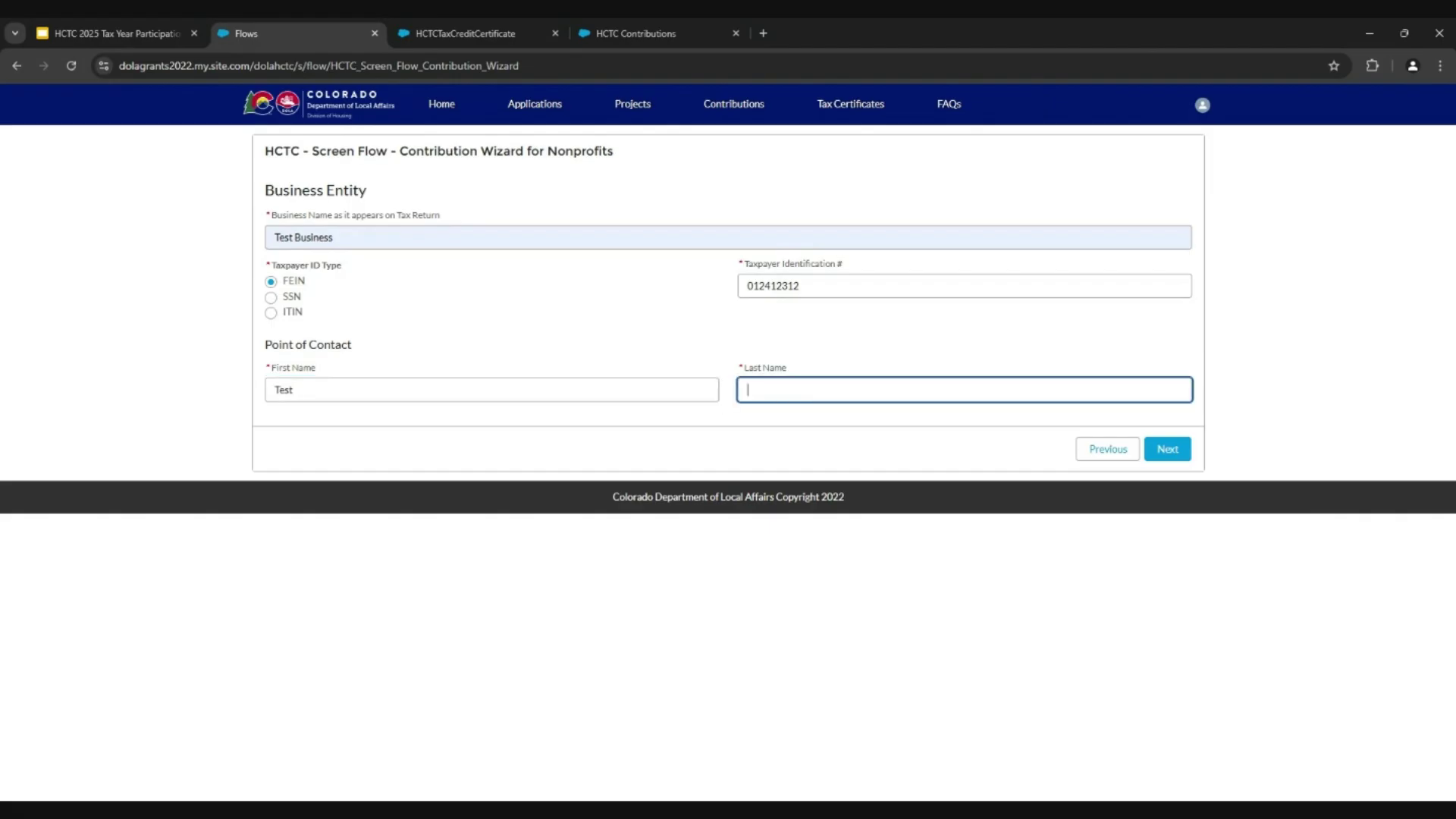
pyautogui.write('Test')
pyautogui.click(1177, 450)
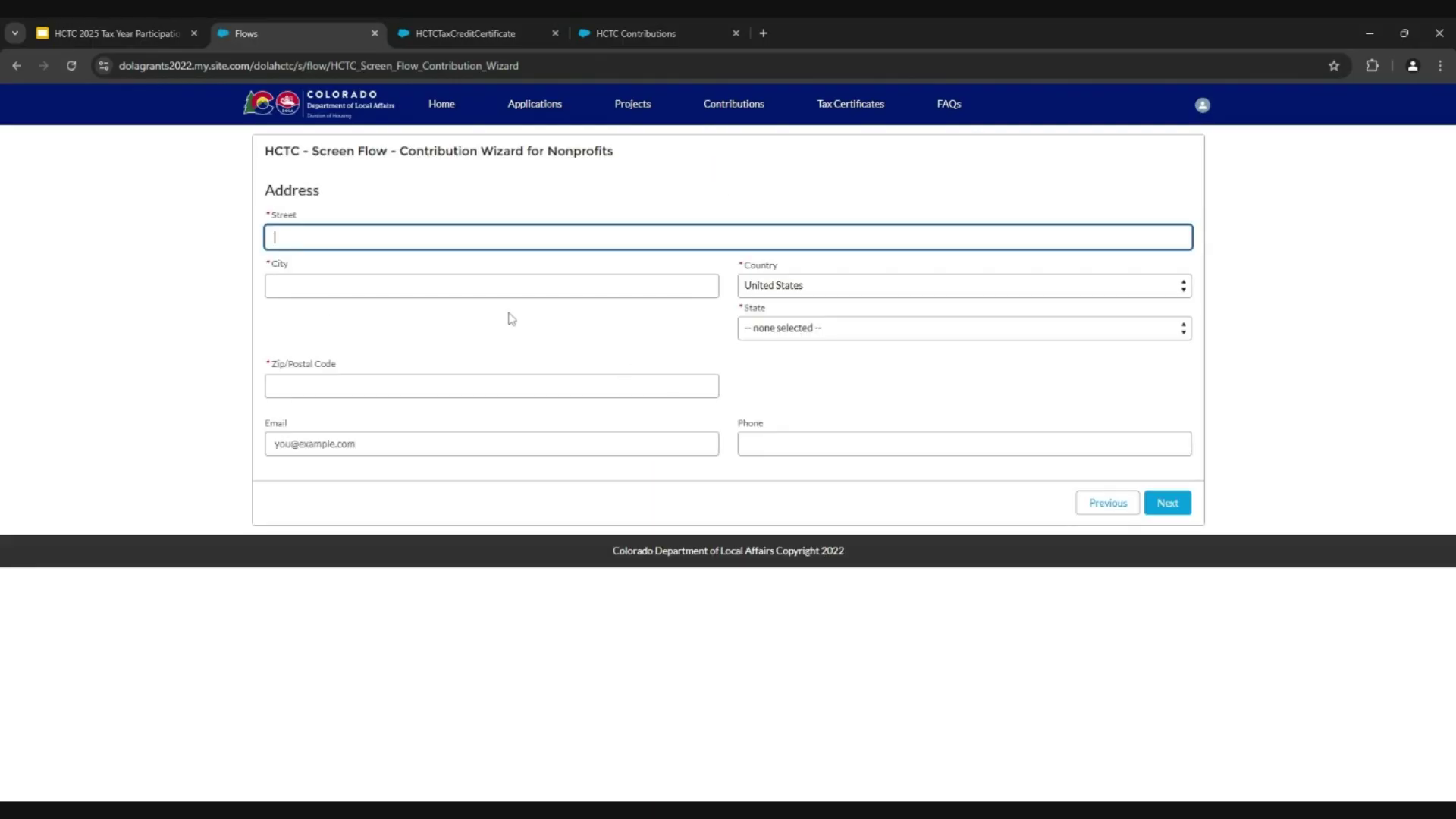
# - Fill in the donor's address, email and phone from the saved autofill details and save the contribution to the list
pyautogui.click(387, 265)
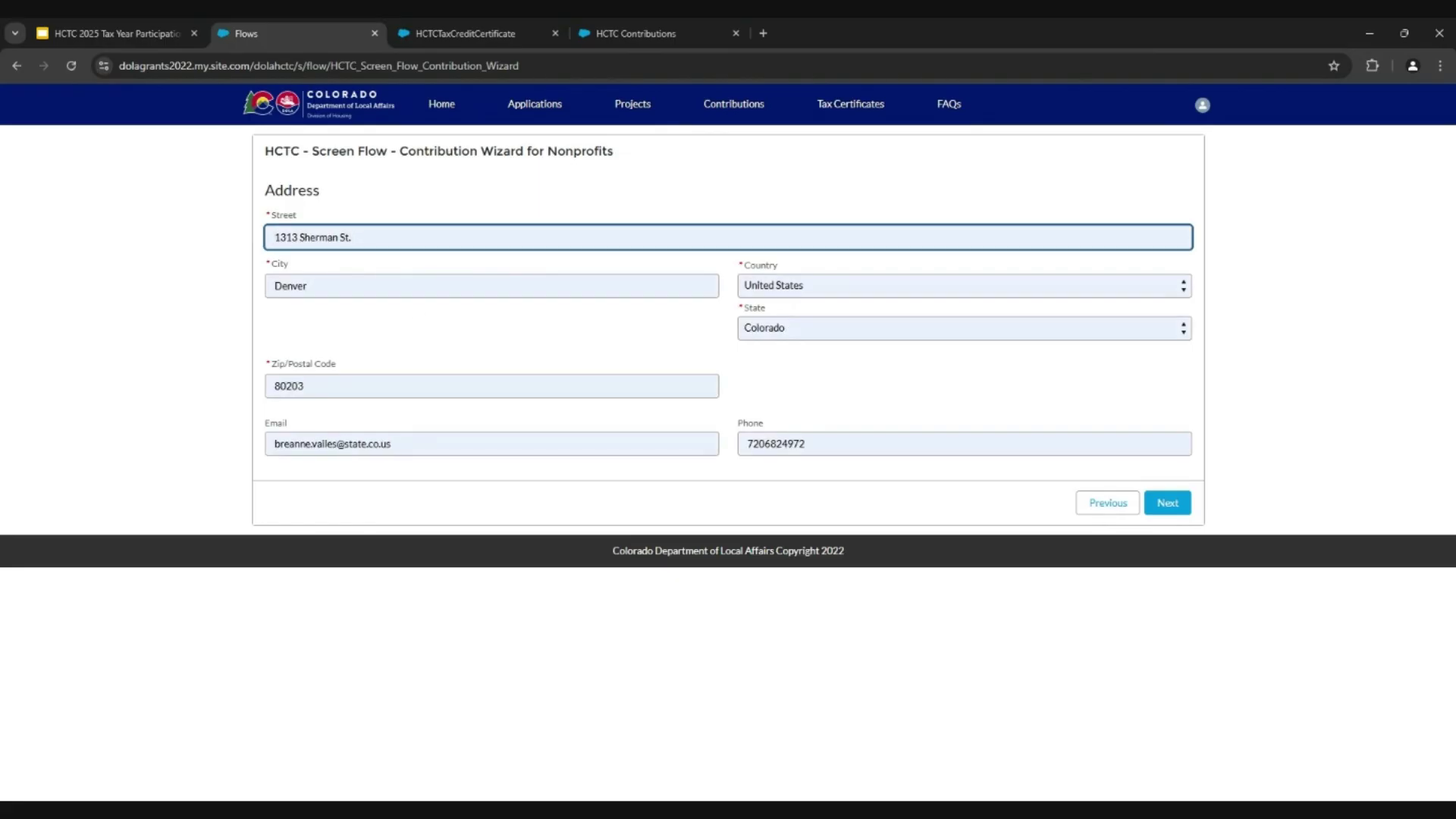
pyautogui.click(391, 444)
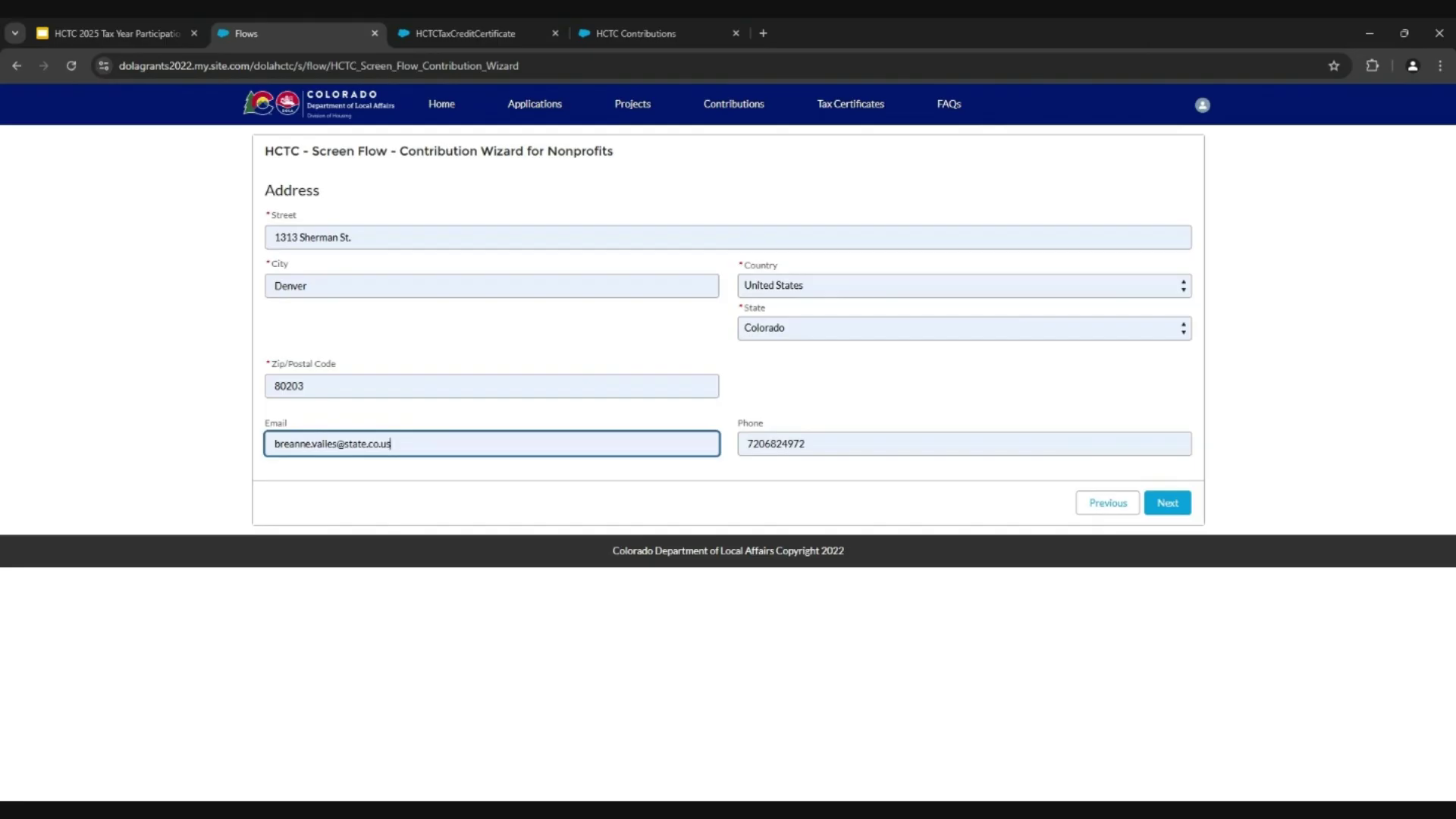
pyautogui.click(186, 421)
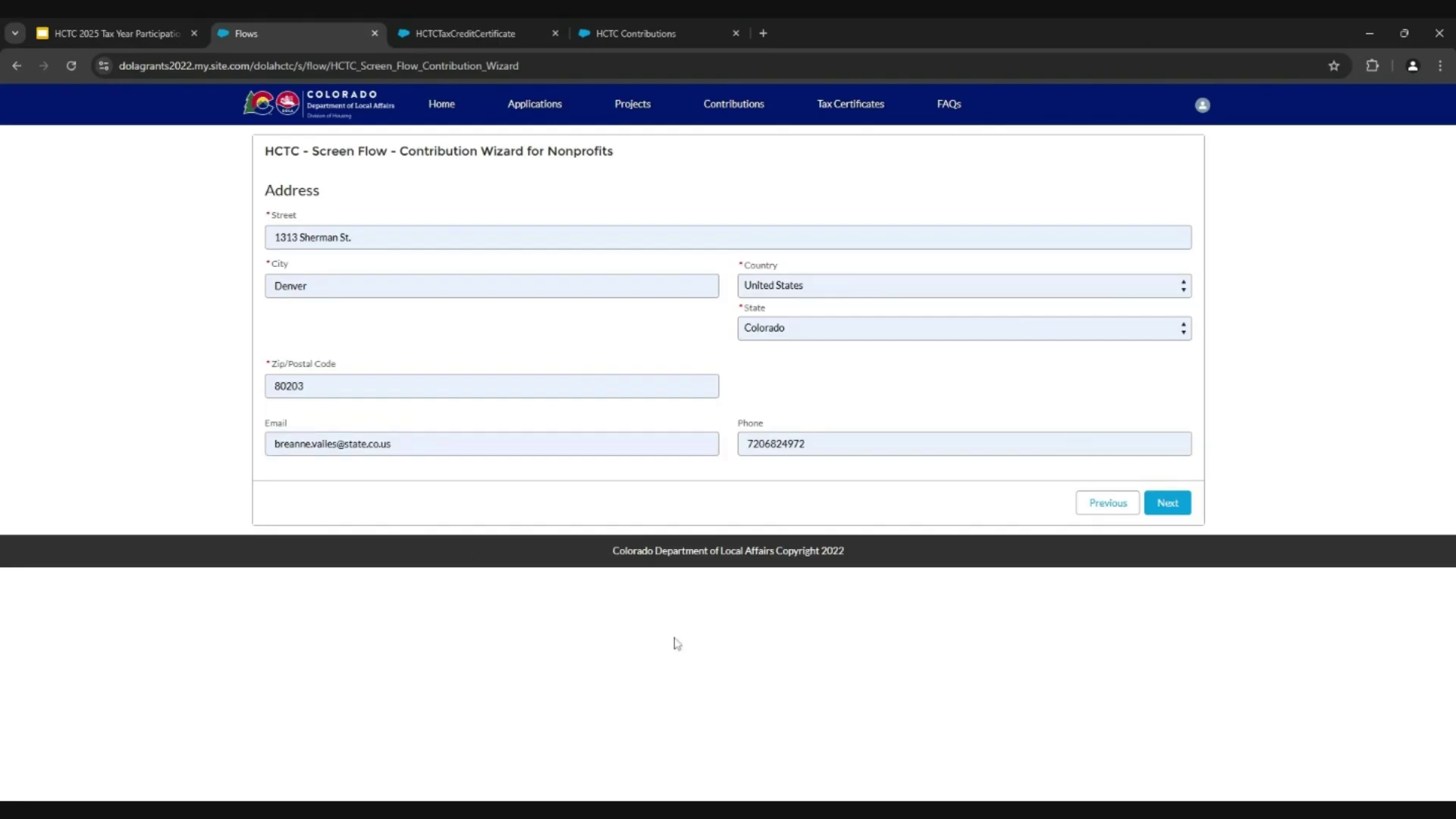
pyautogui.click(880, 445)
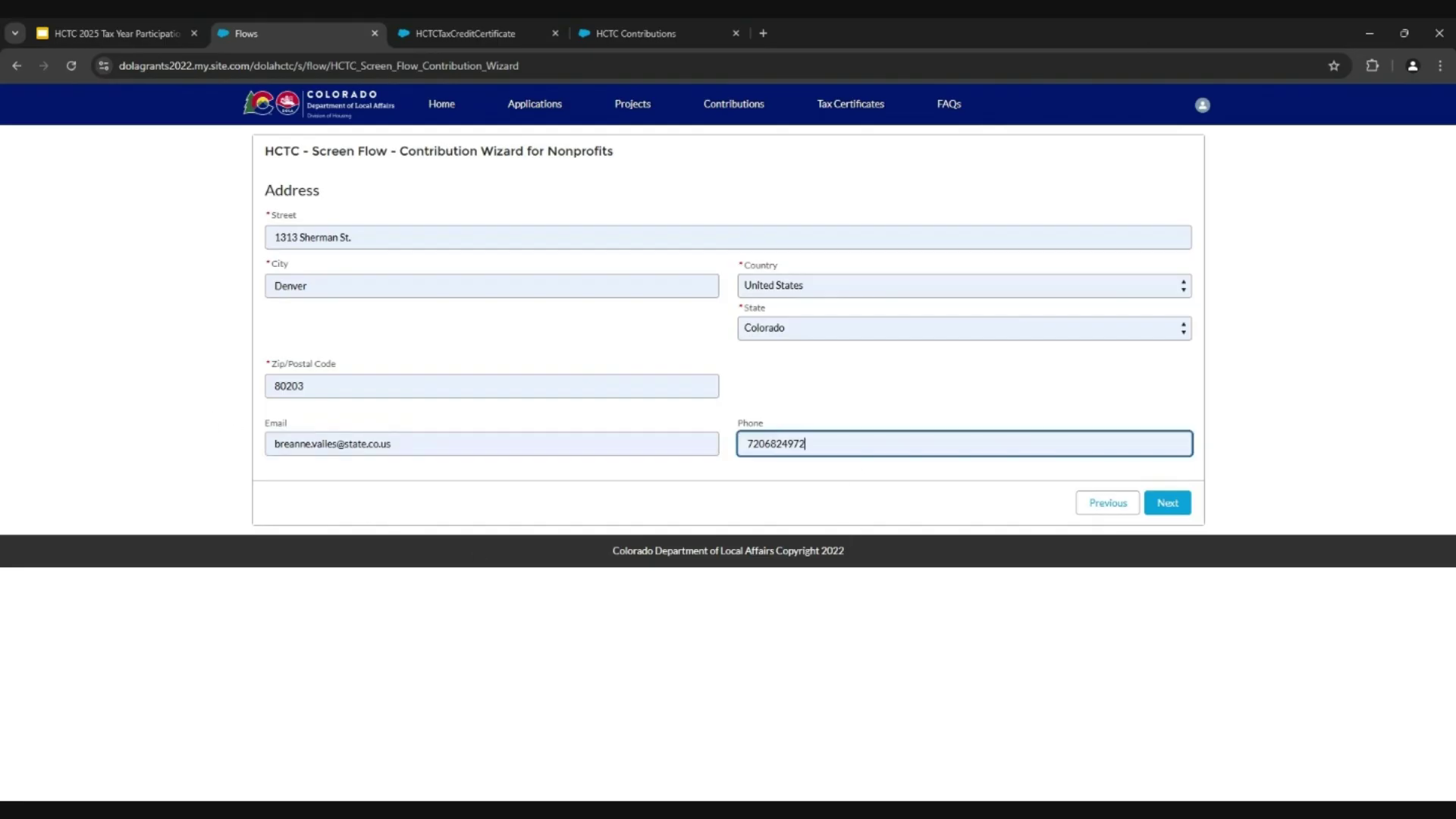
pyautogui.click(681, 493)
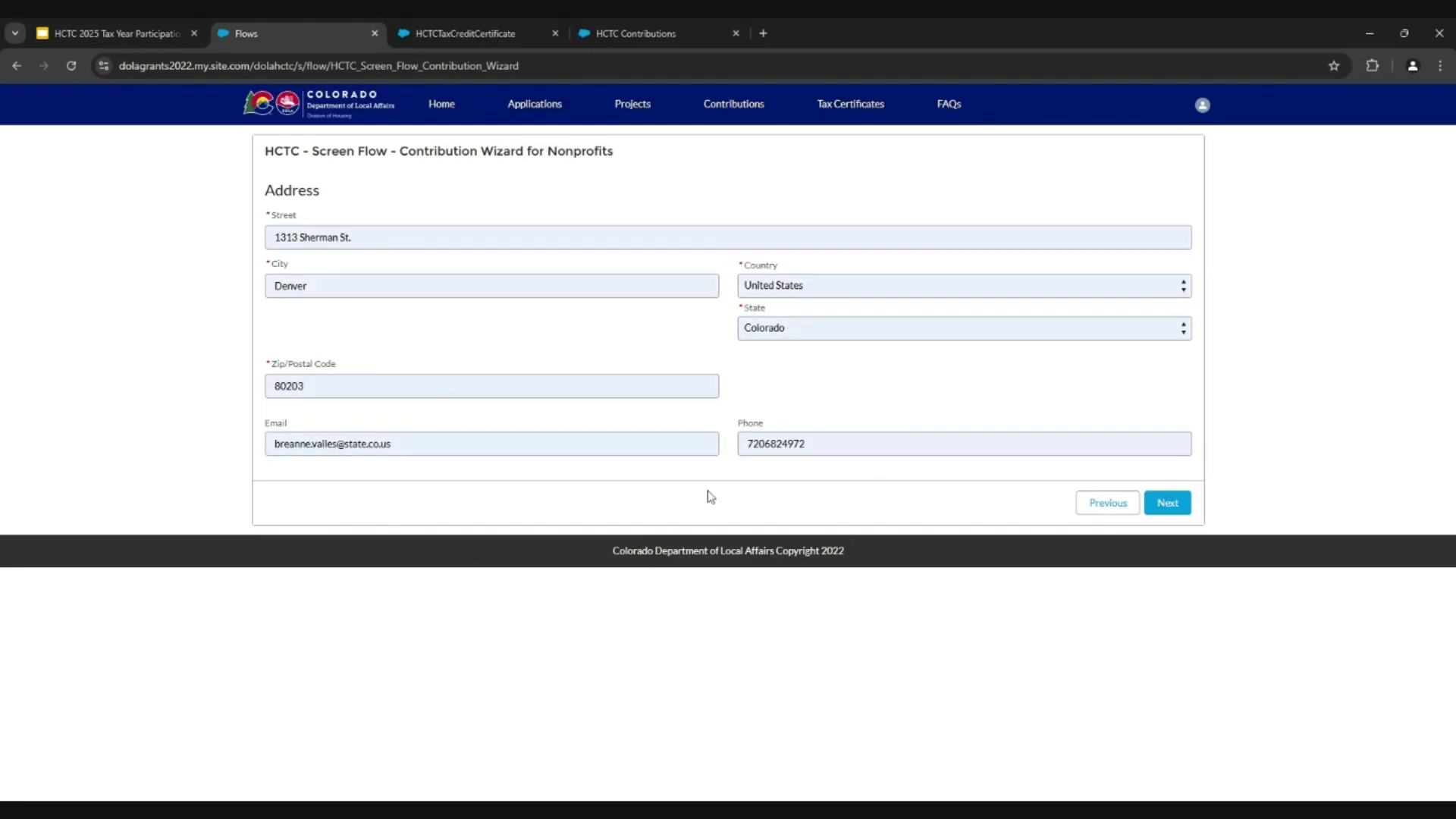
pyautogui.click(1172, 513)
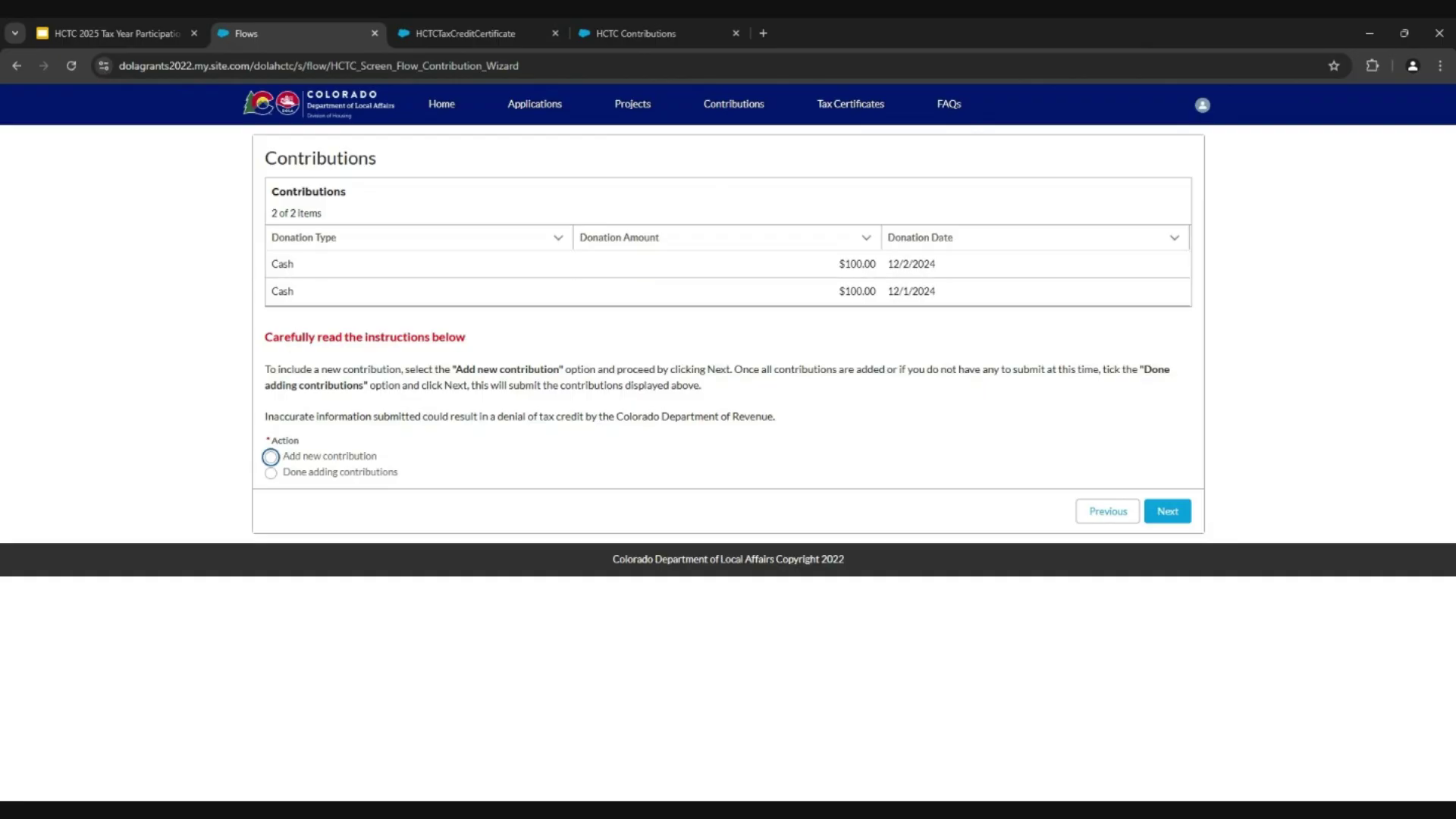
# - Submit the listed contributions with the "Done adding contributions" action and return to the All Contributions list
pyautogui.click(271, 475)
pyautogui.click(1186, 517)
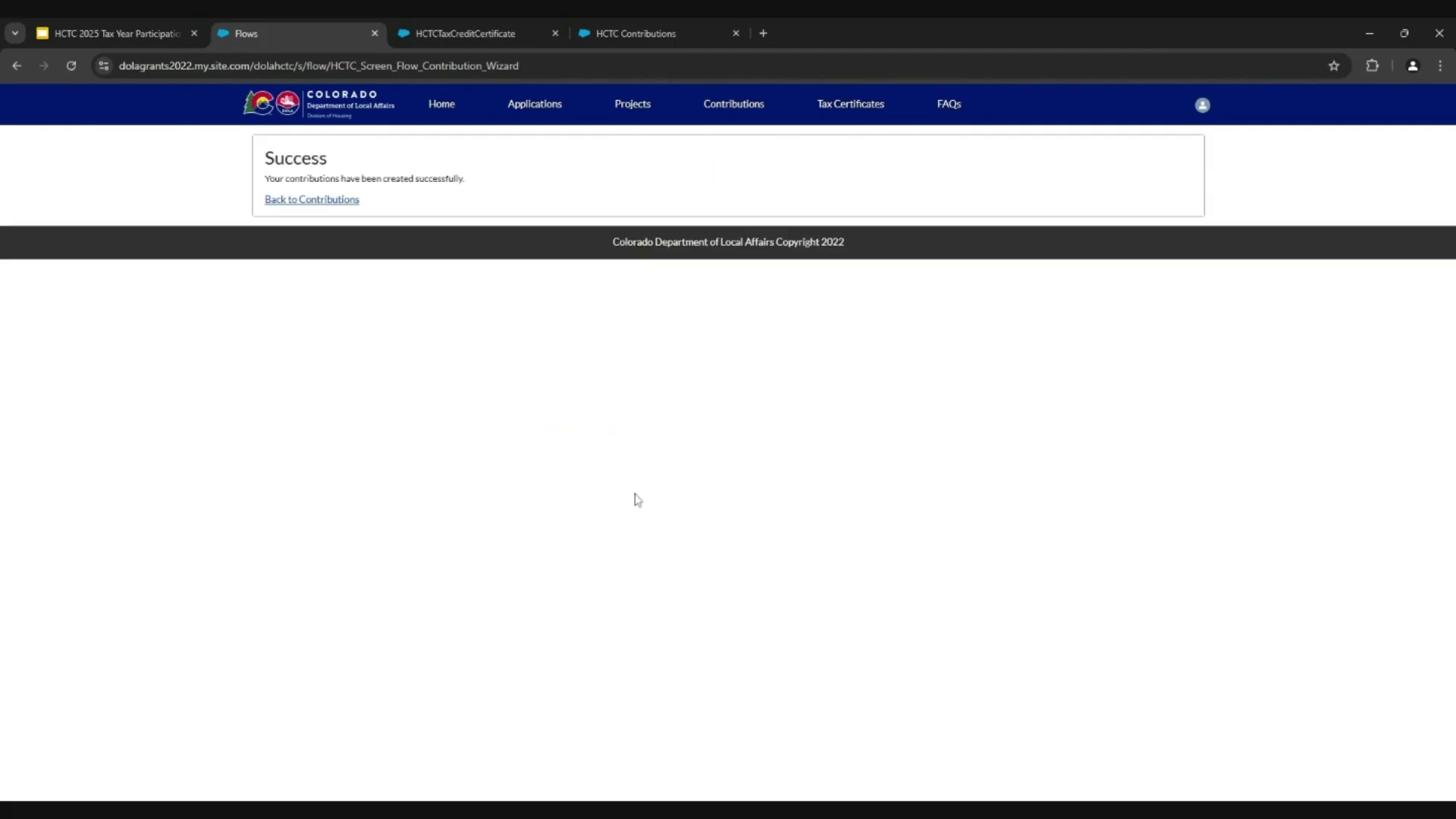
pyautogui.click(281, 202)
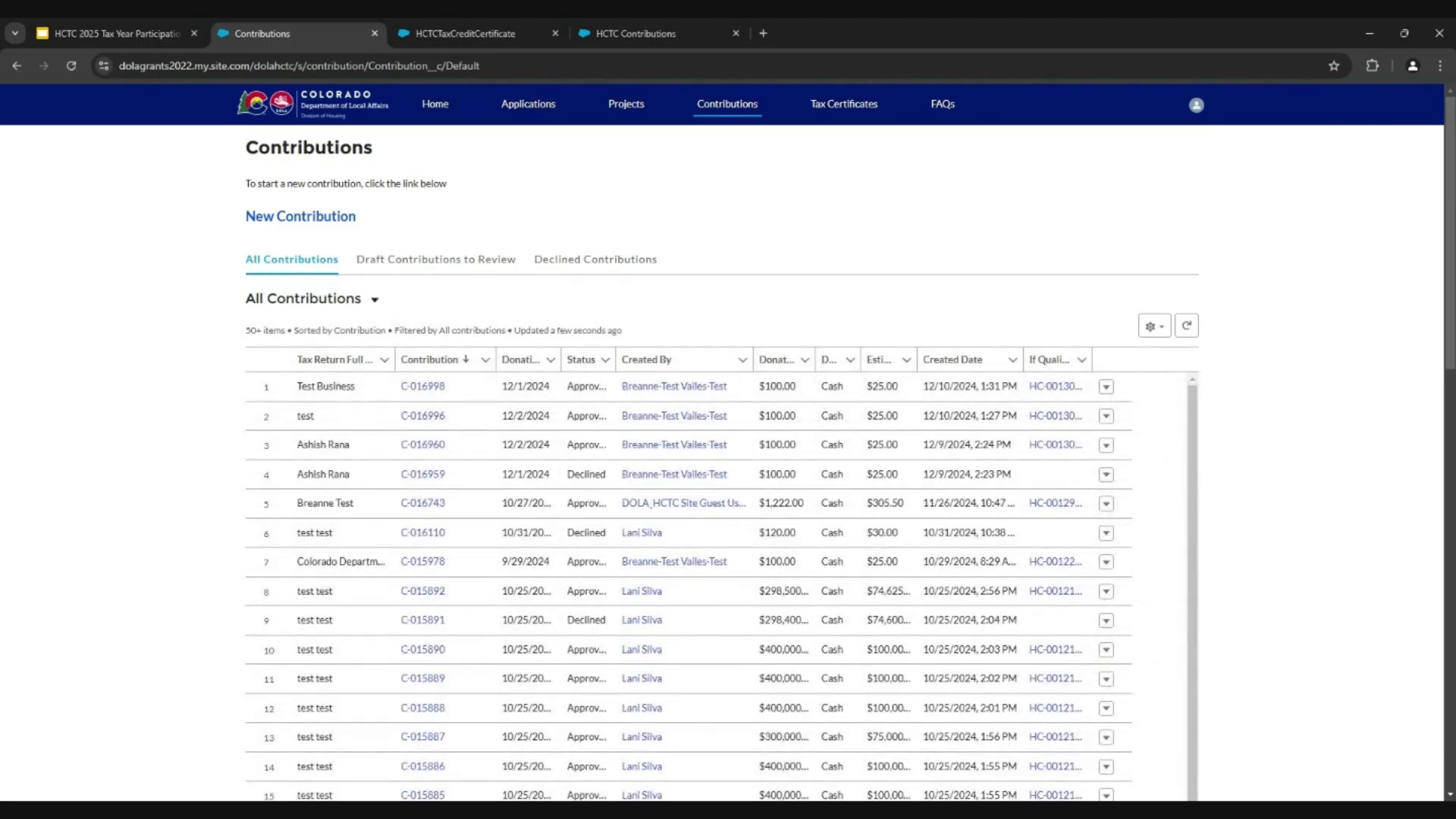
pyautogui.scroll(-1, 131, 386)
pyautogui.scroll(1, 132, 386)
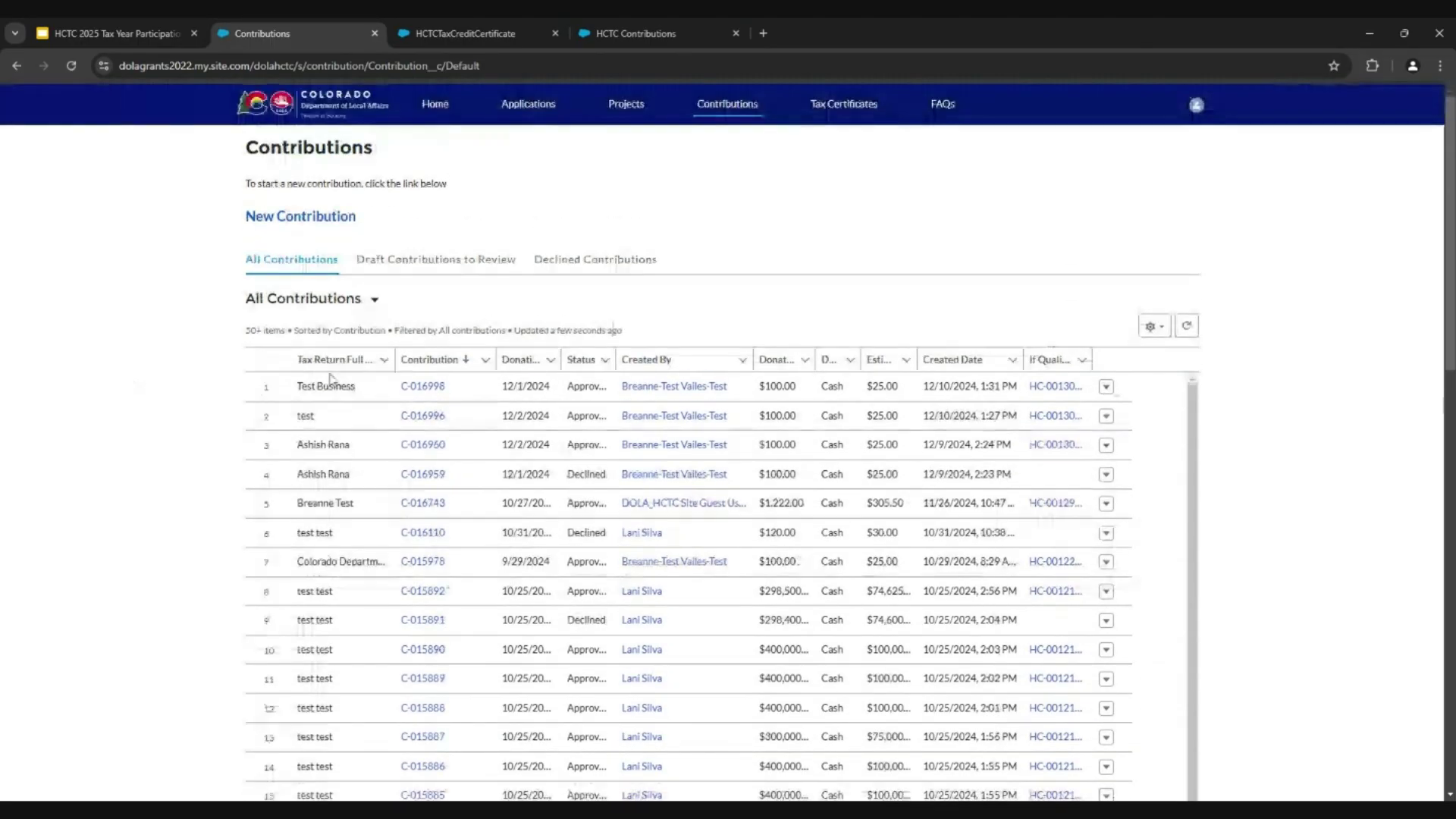